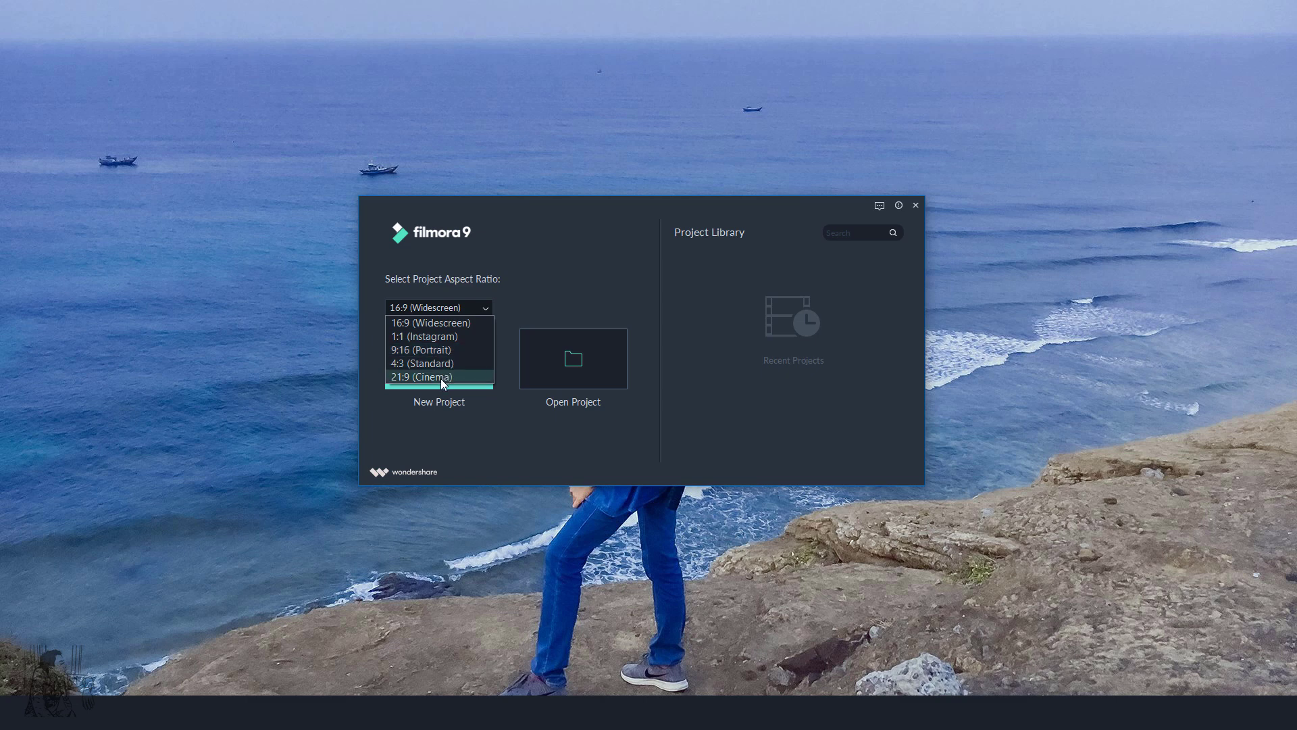
click(541, 277)
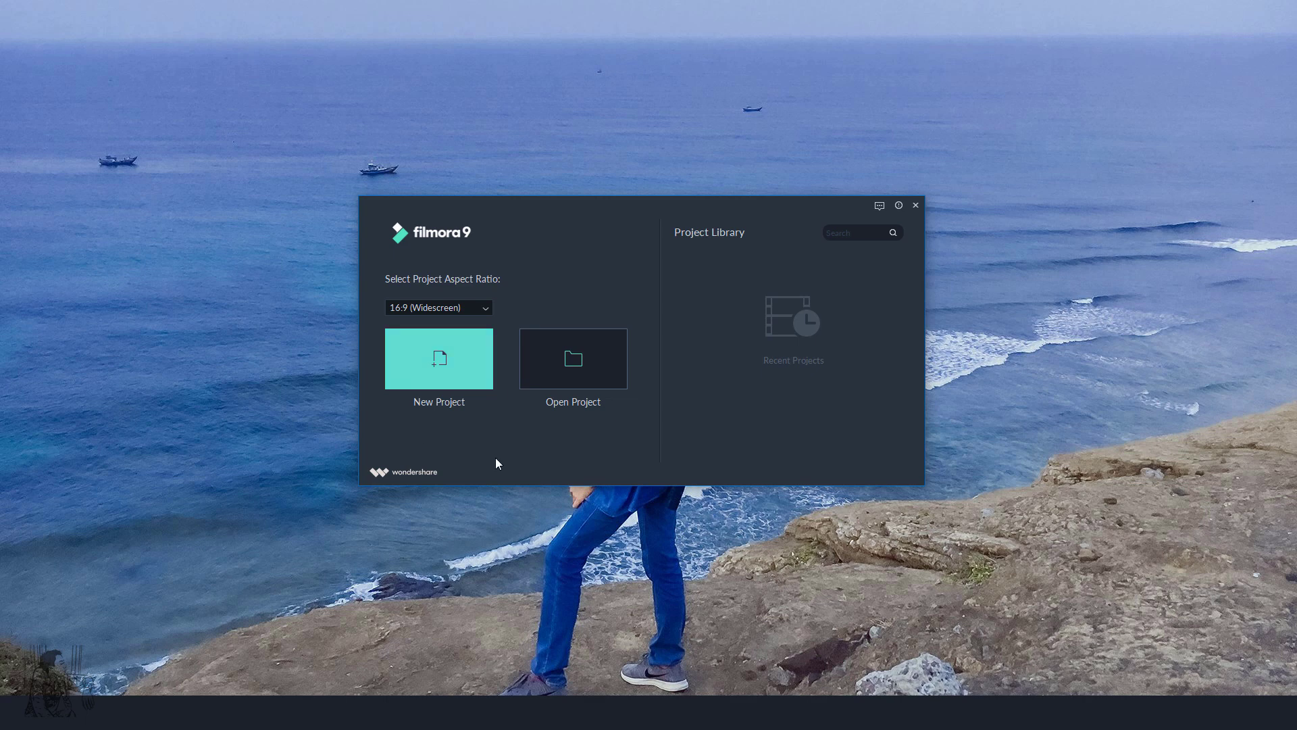
click(583, 358)
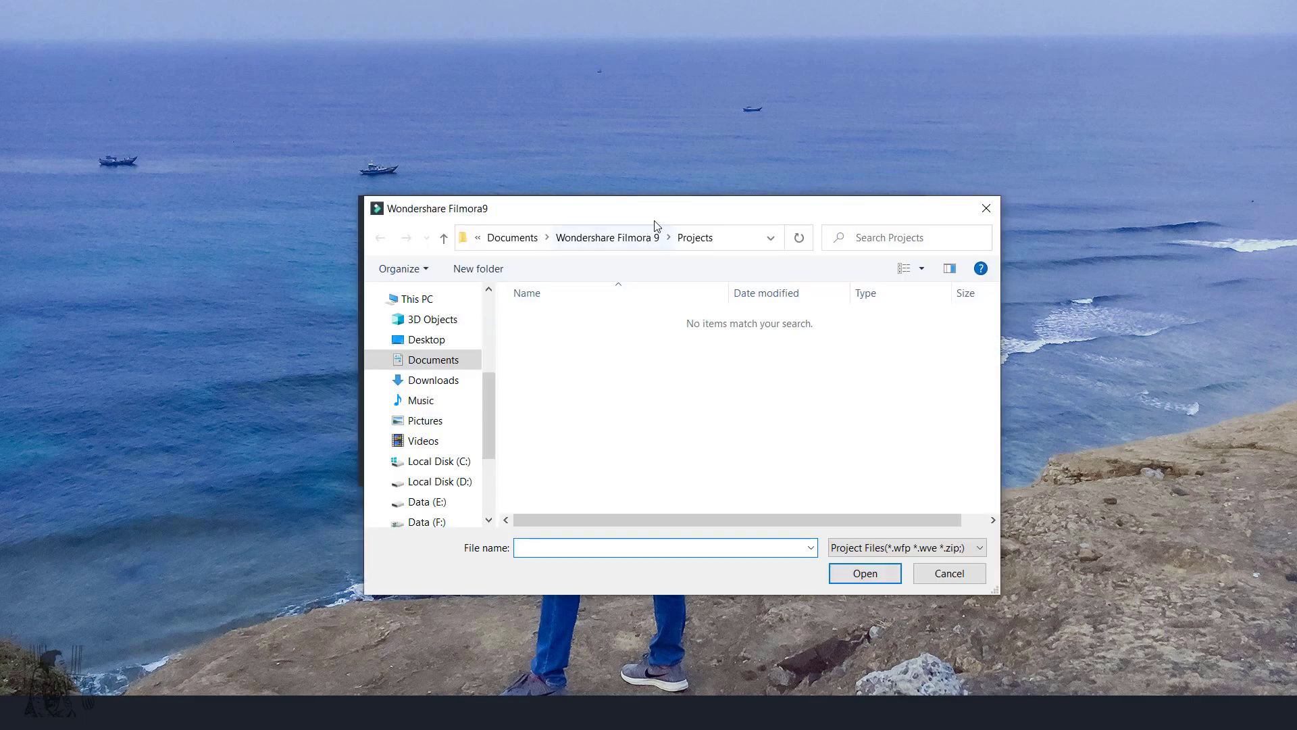
drag(626, 208, 528, 194)
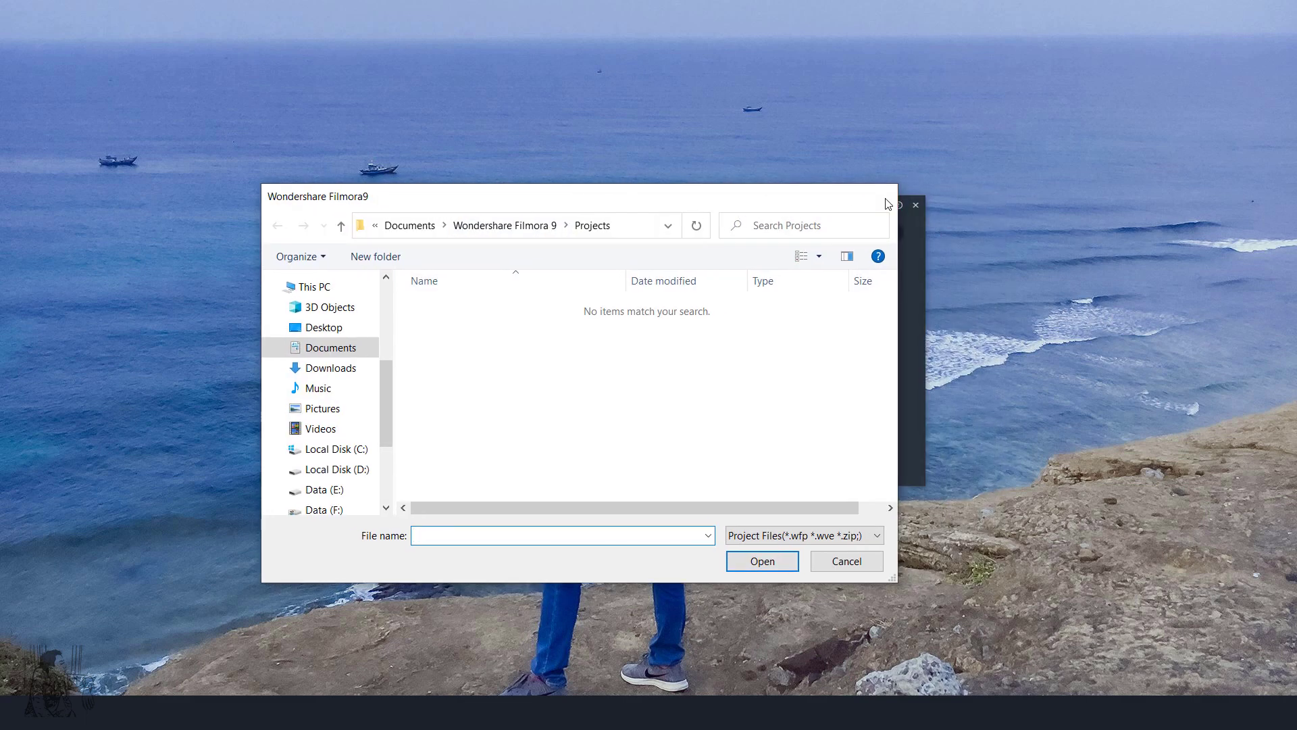
click(880, 193)
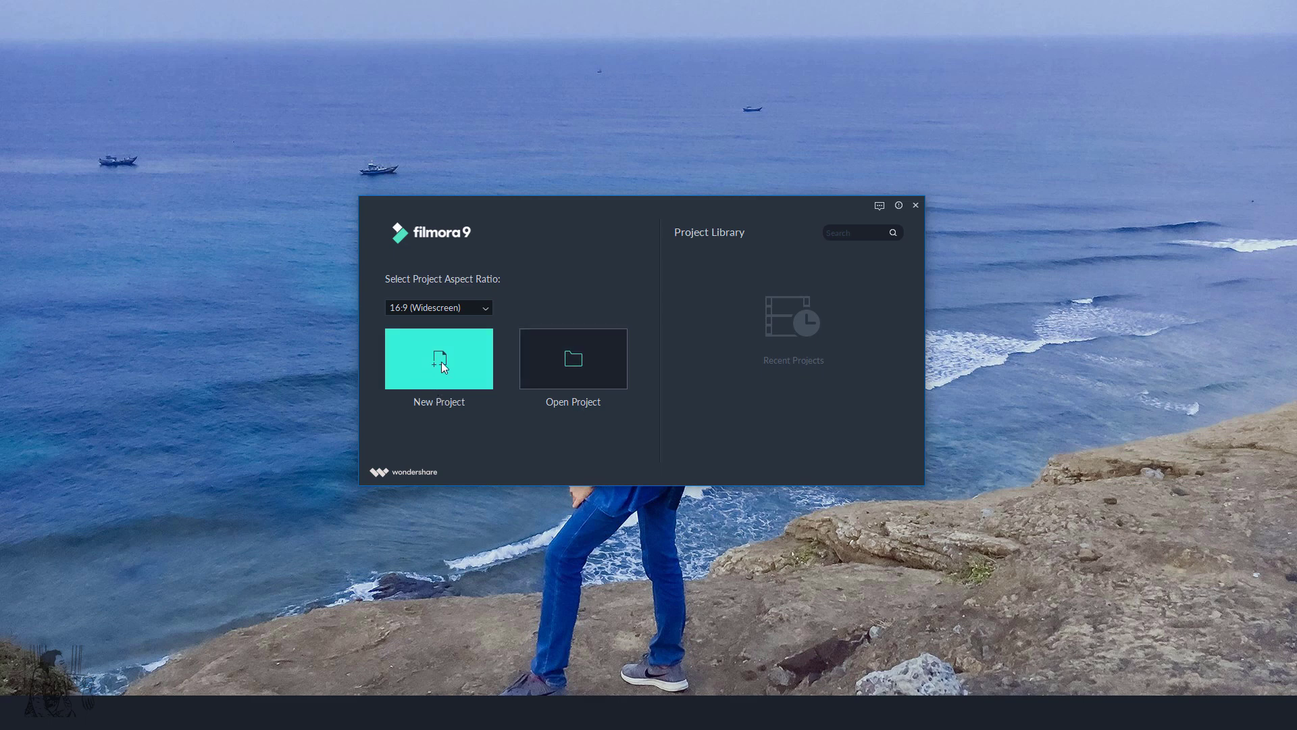
Step: Create a new project with the 16:9 (Widescreen) aspect ratio
click(428, 309)
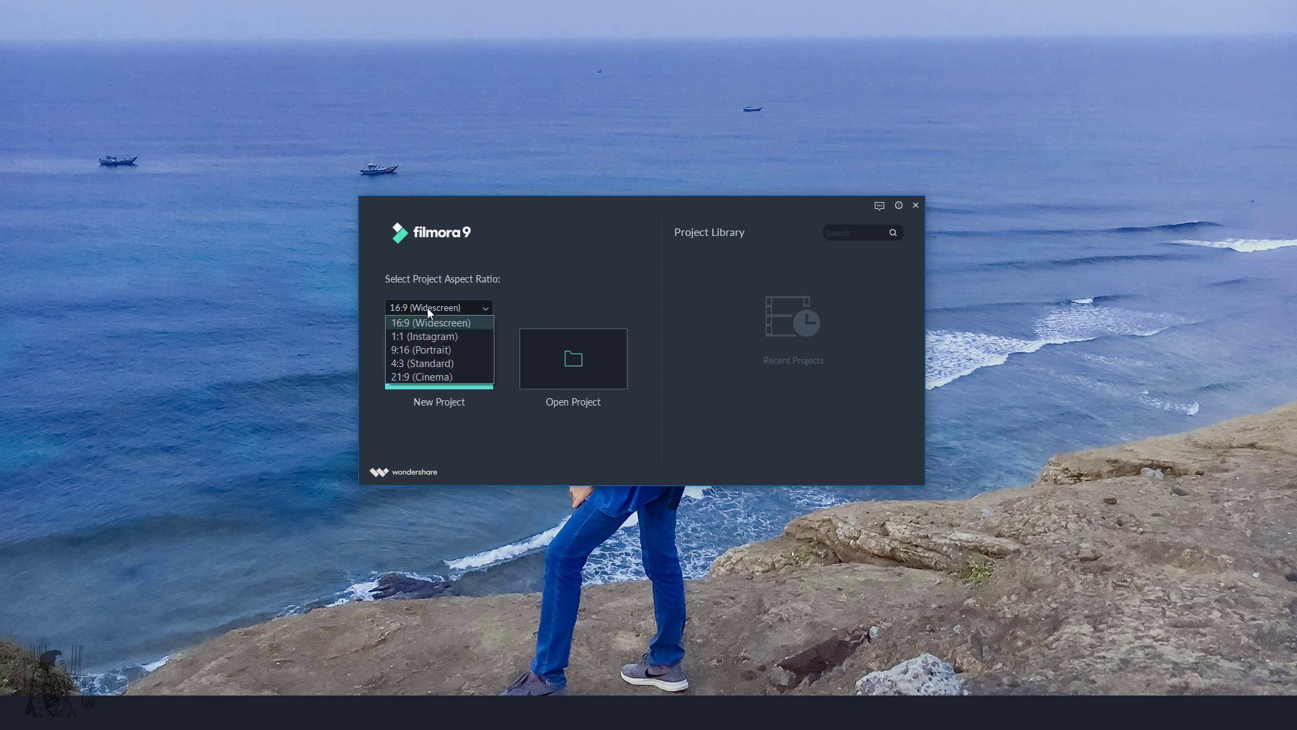
click(512, 420)
click(440, 357)
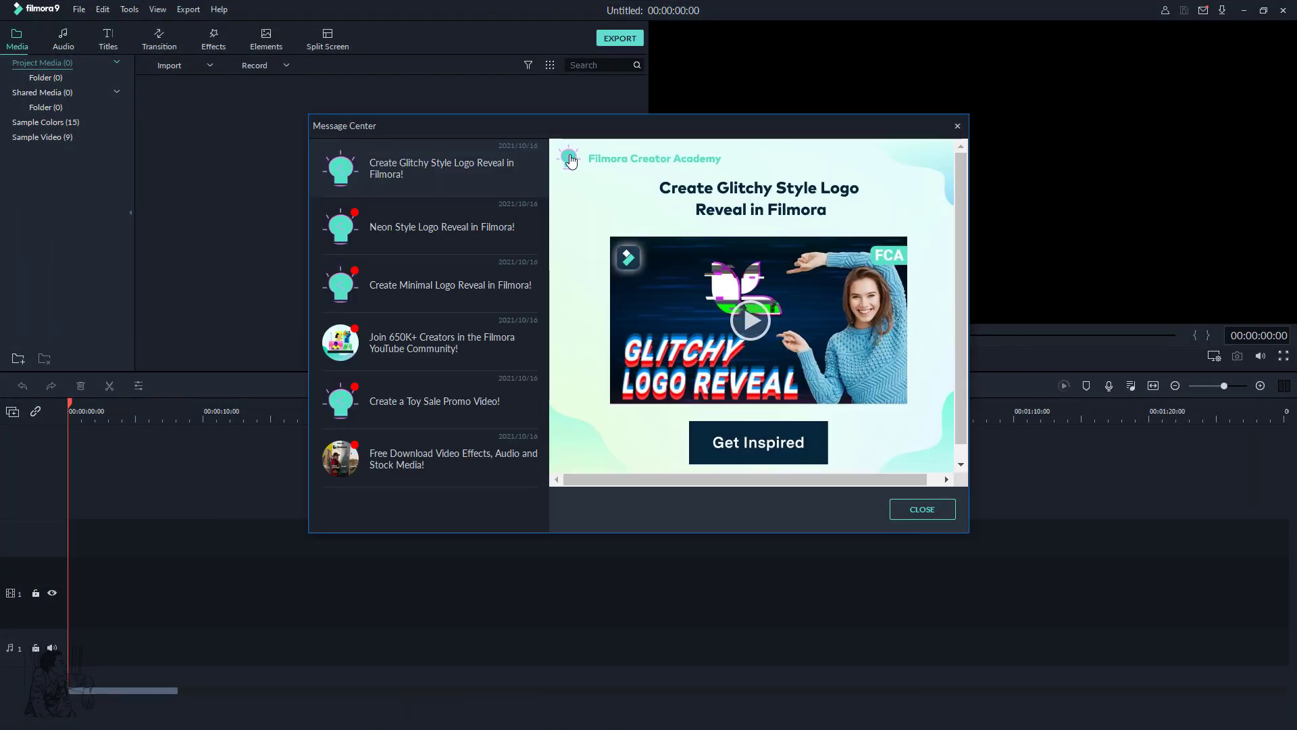
Step: View the message about joining the Filmora YouTube community, and close the Message Center
mouse_move(584, 127)
mouse_down()
mouse_move(408, 127)
mouse_move(604, 127)
mouse_up()
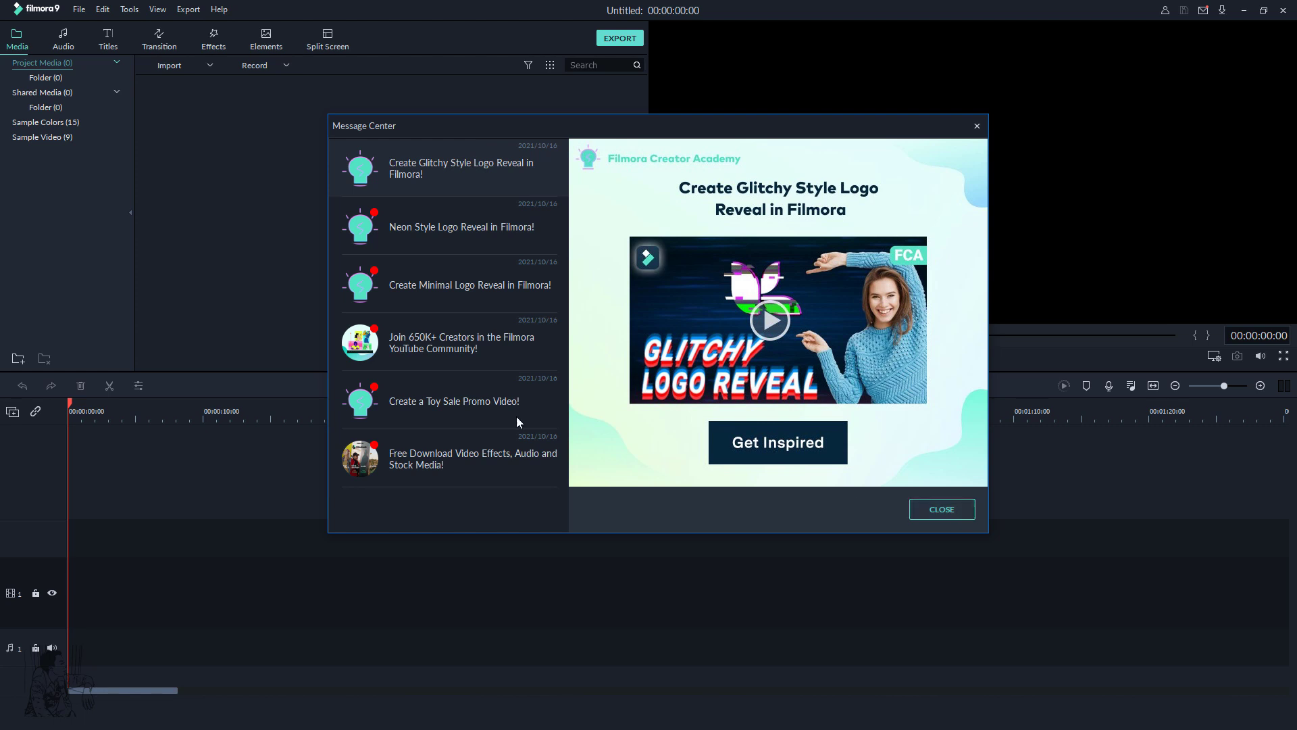
click(450, 333)
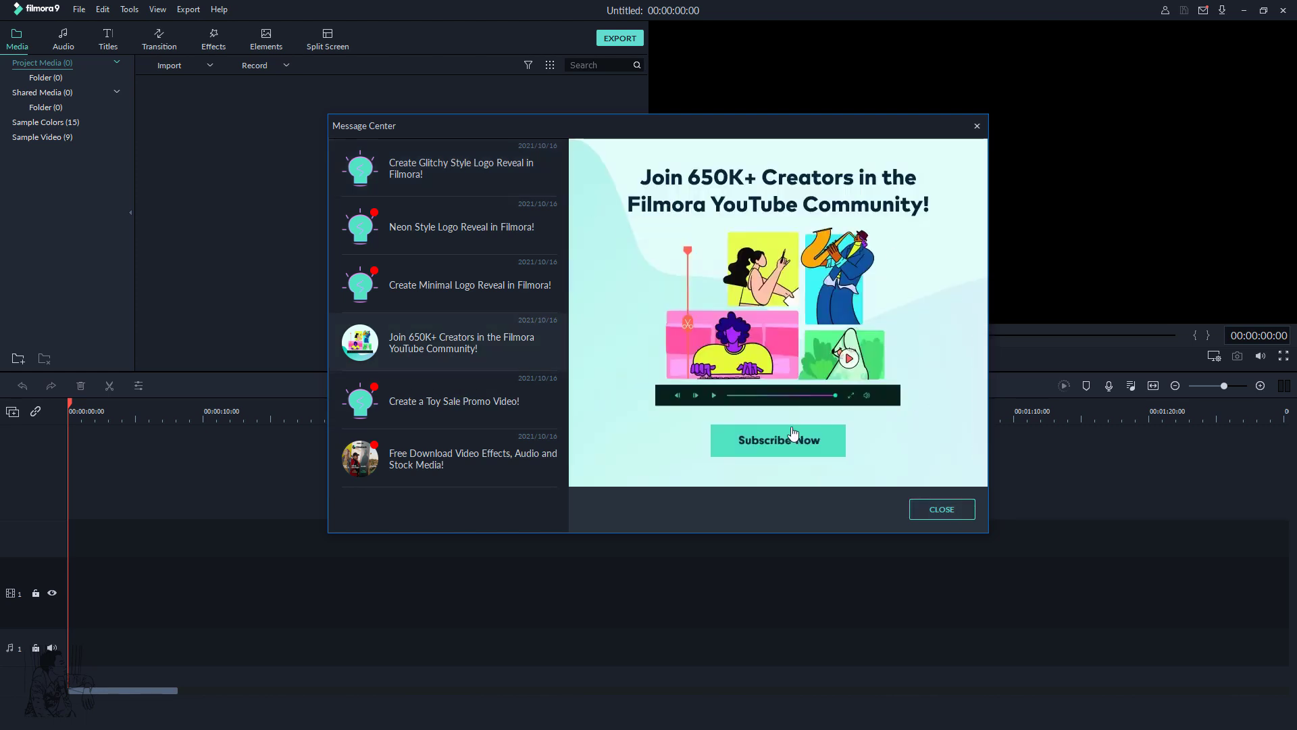
click(943, 510)
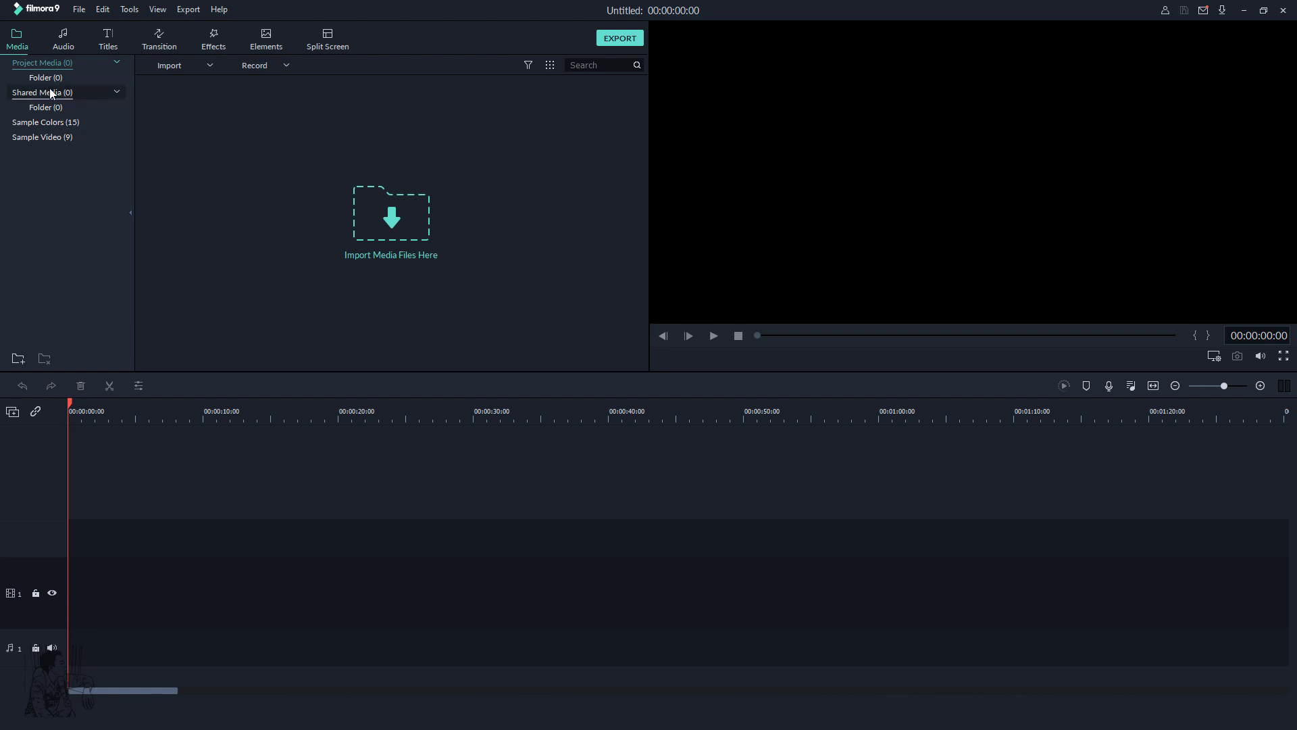
Step: Look through the built-in audio, media, transition and element libraries
click(65, 46)
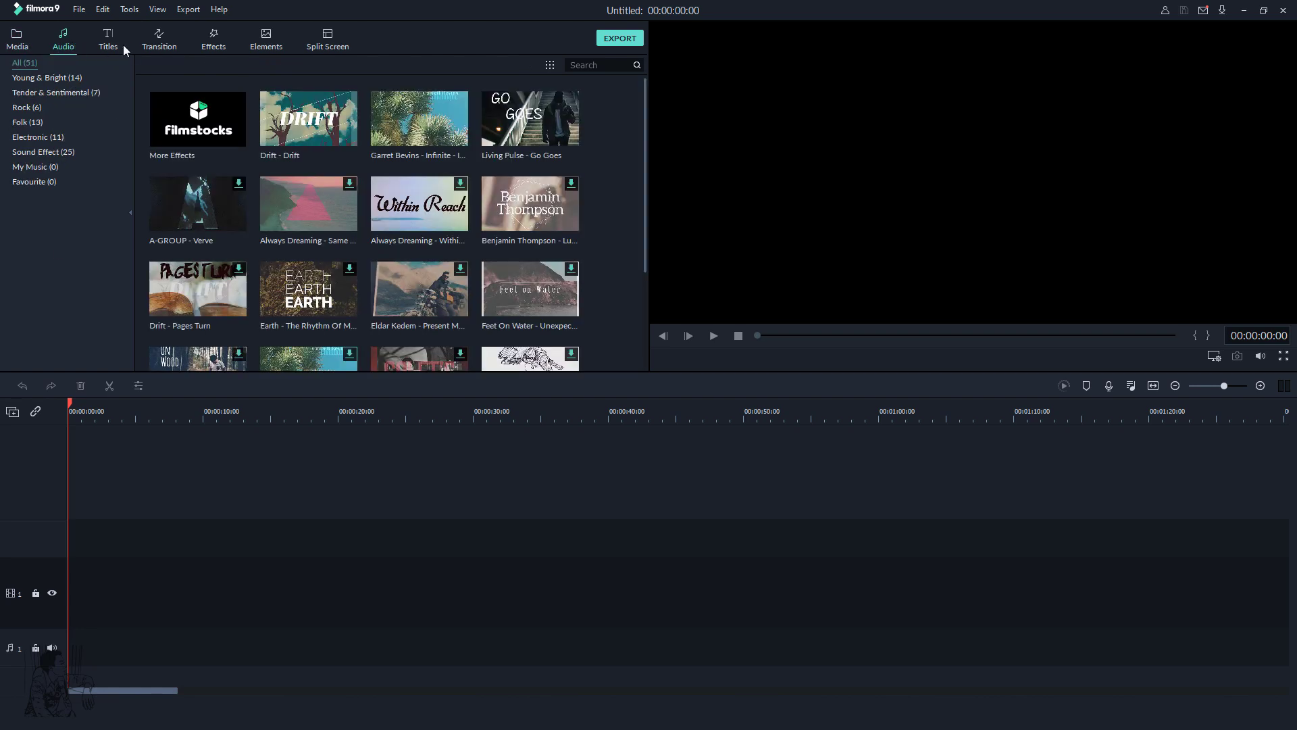
click(16, 48)
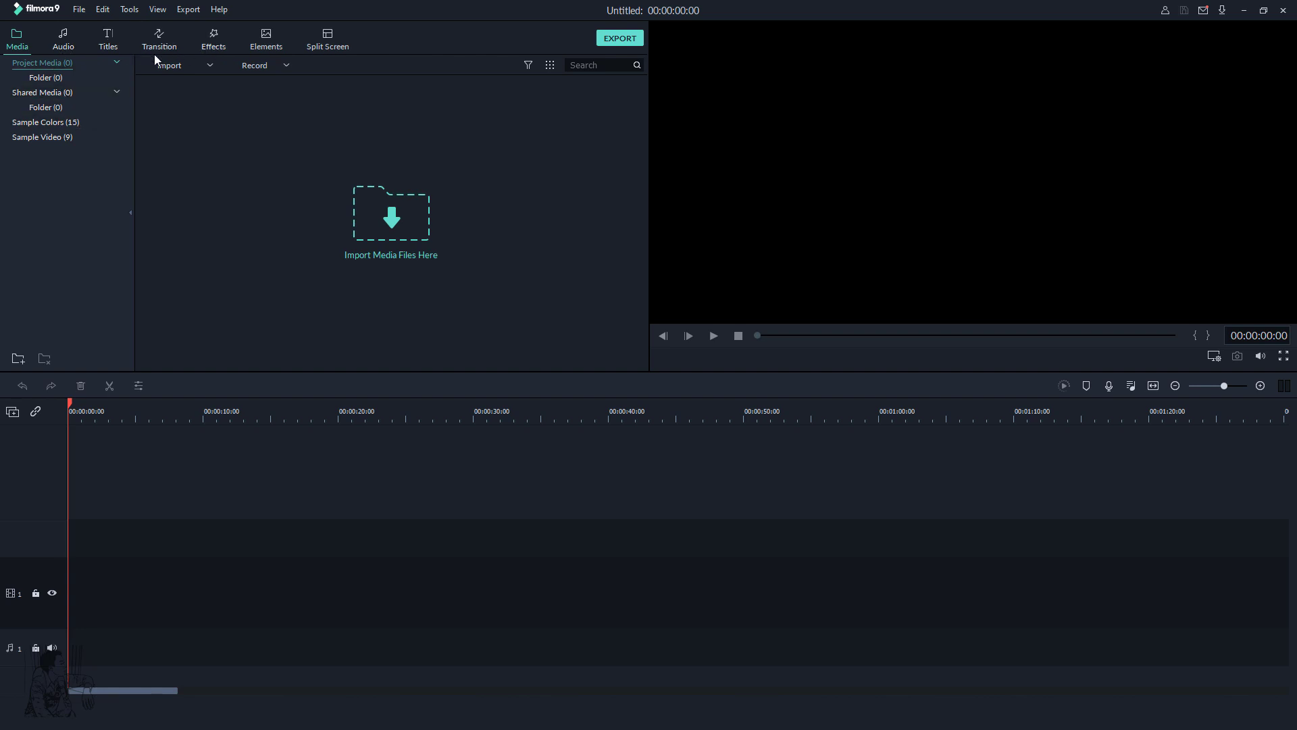
click(62, 45)
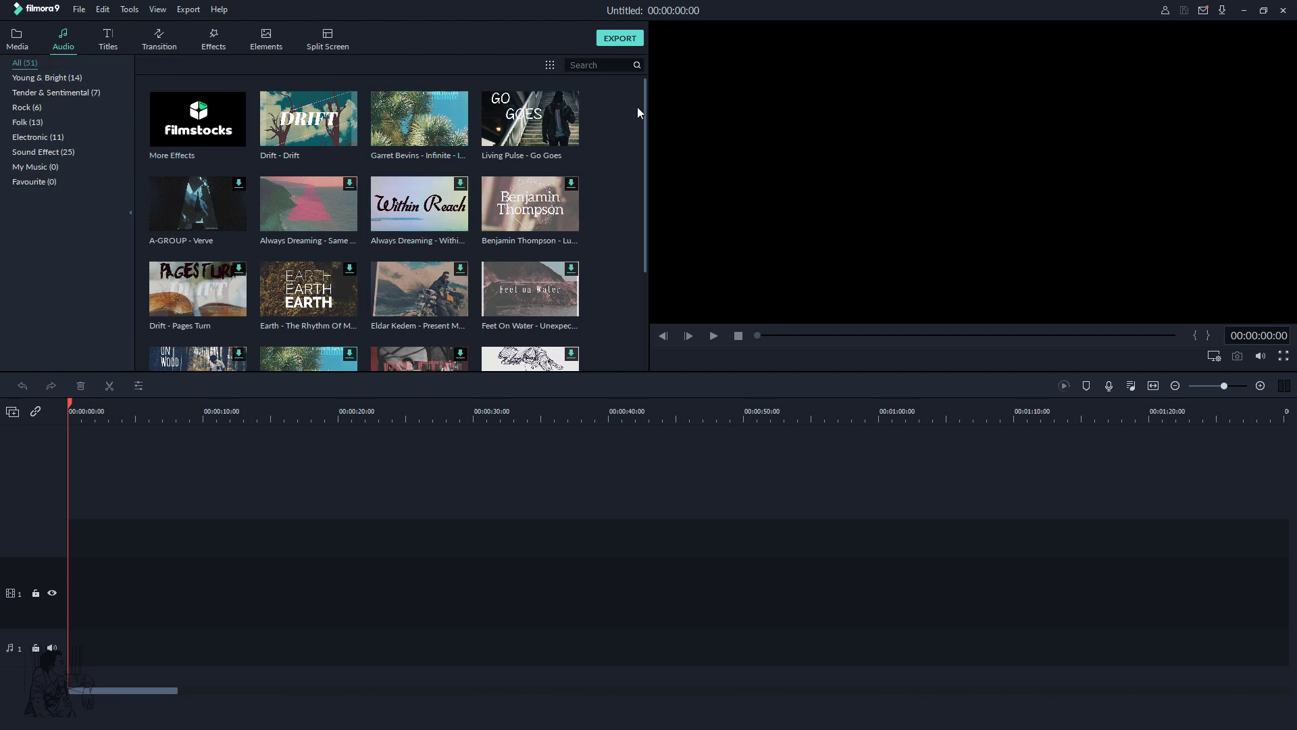
click(18, 47)
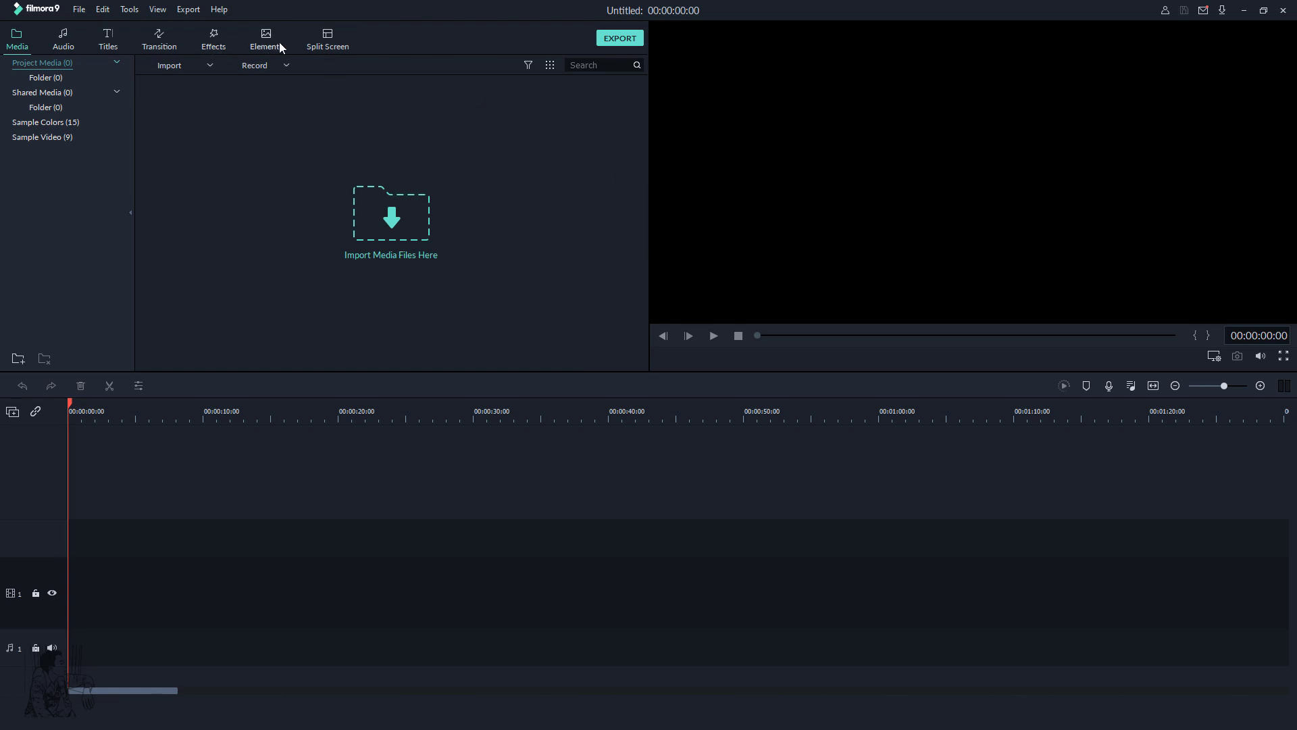
click(160, 45)
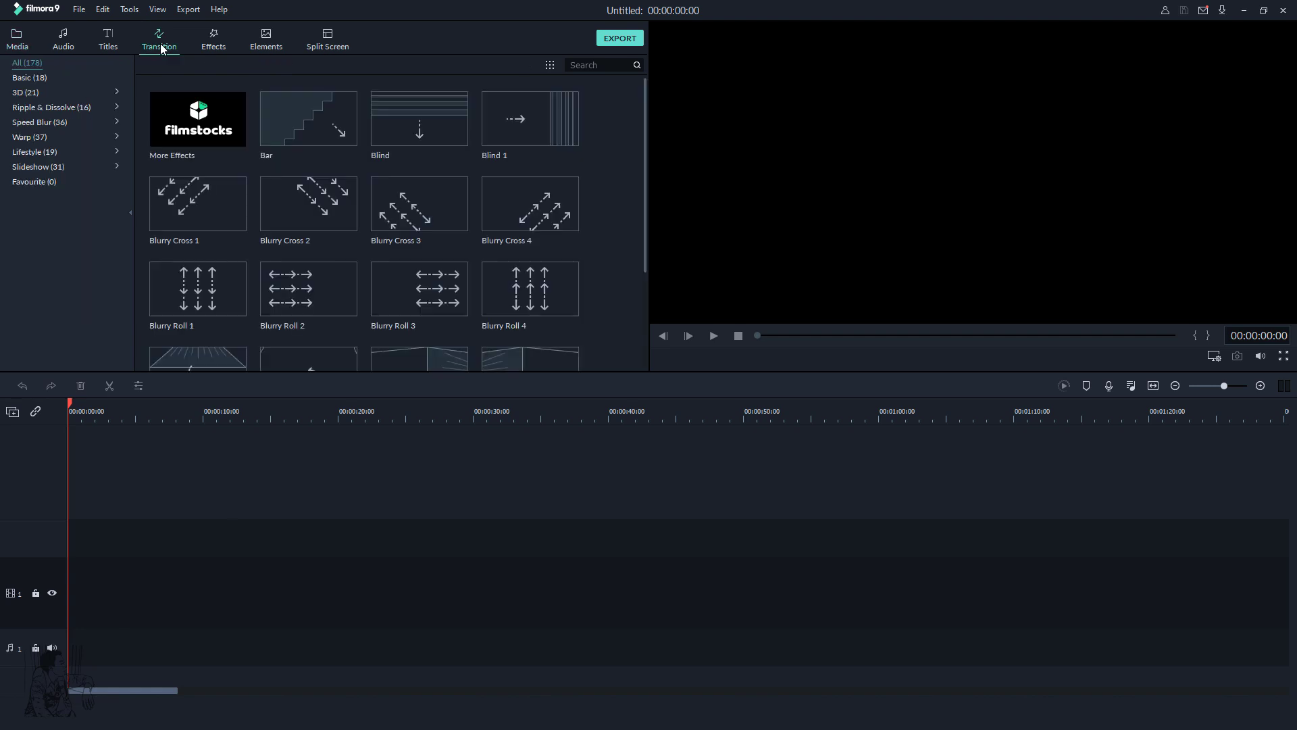
click(265, 51)
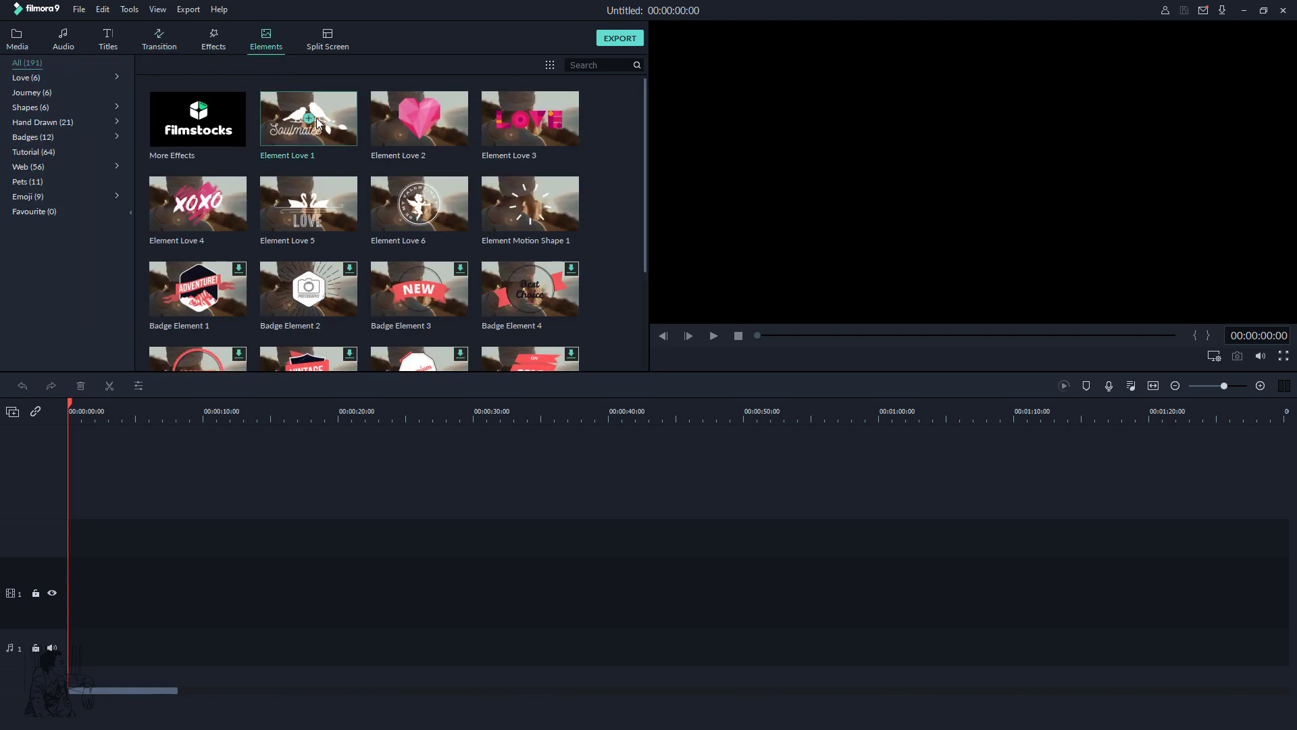
Step: Add the 1977 filter from the effects library to the video track
click(209, 47)
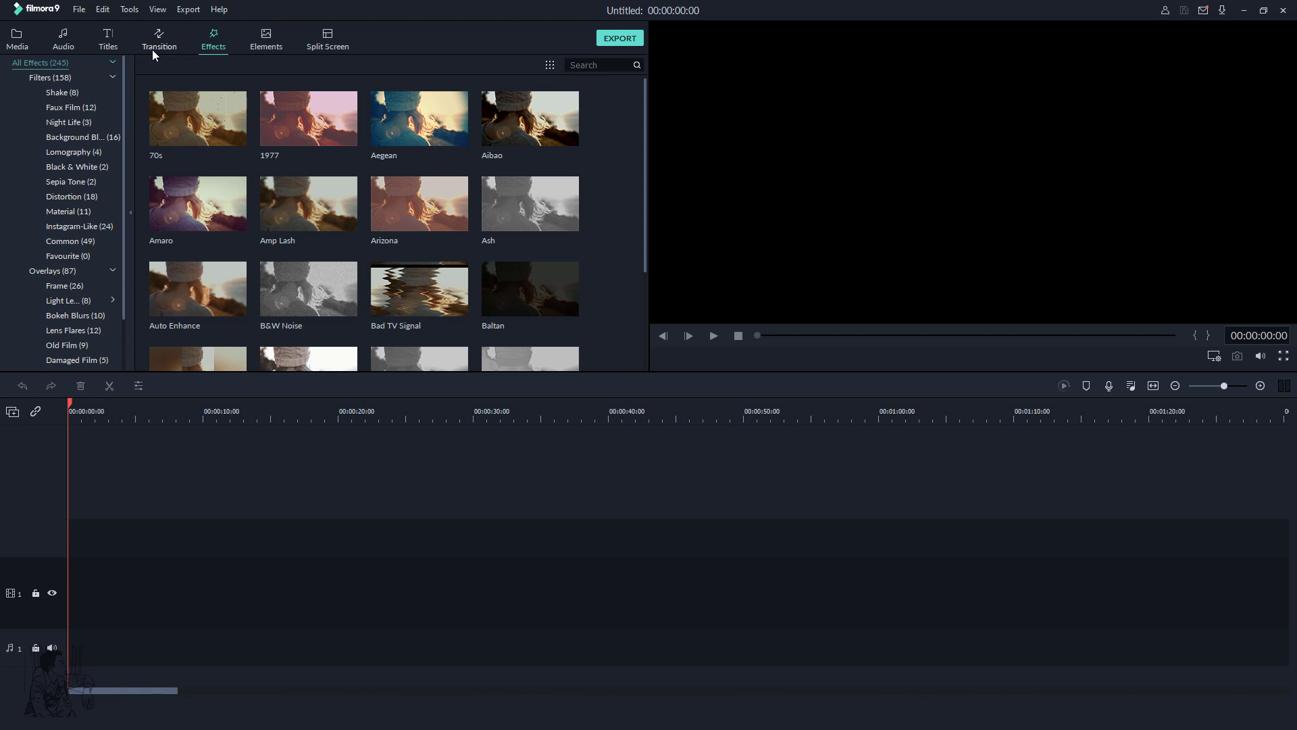
click(308, 118)
Step: Review the audio, transition and effects libraries, and look through the elements collection down to its last web icons
click(71, 46)
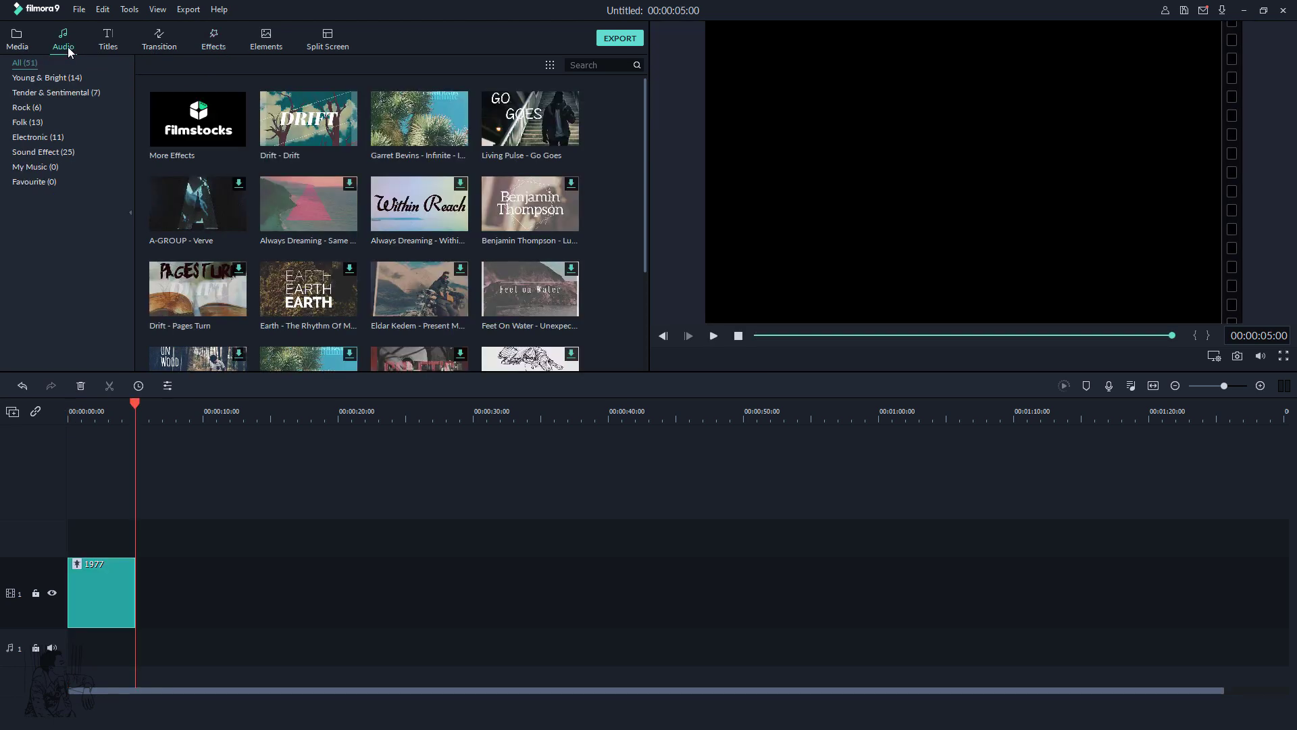
click(161, 43)
click(210, 43)
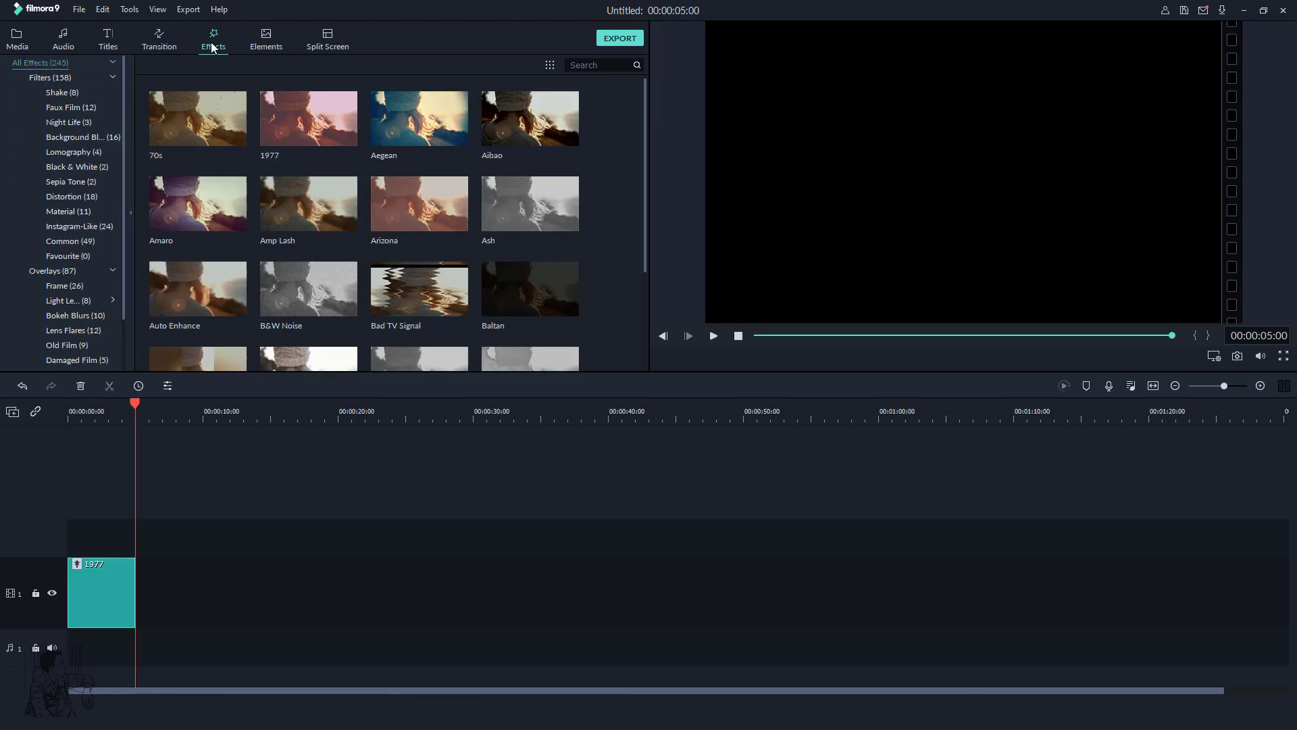
click(273, 46)
scroll(417, 302, down, 15)
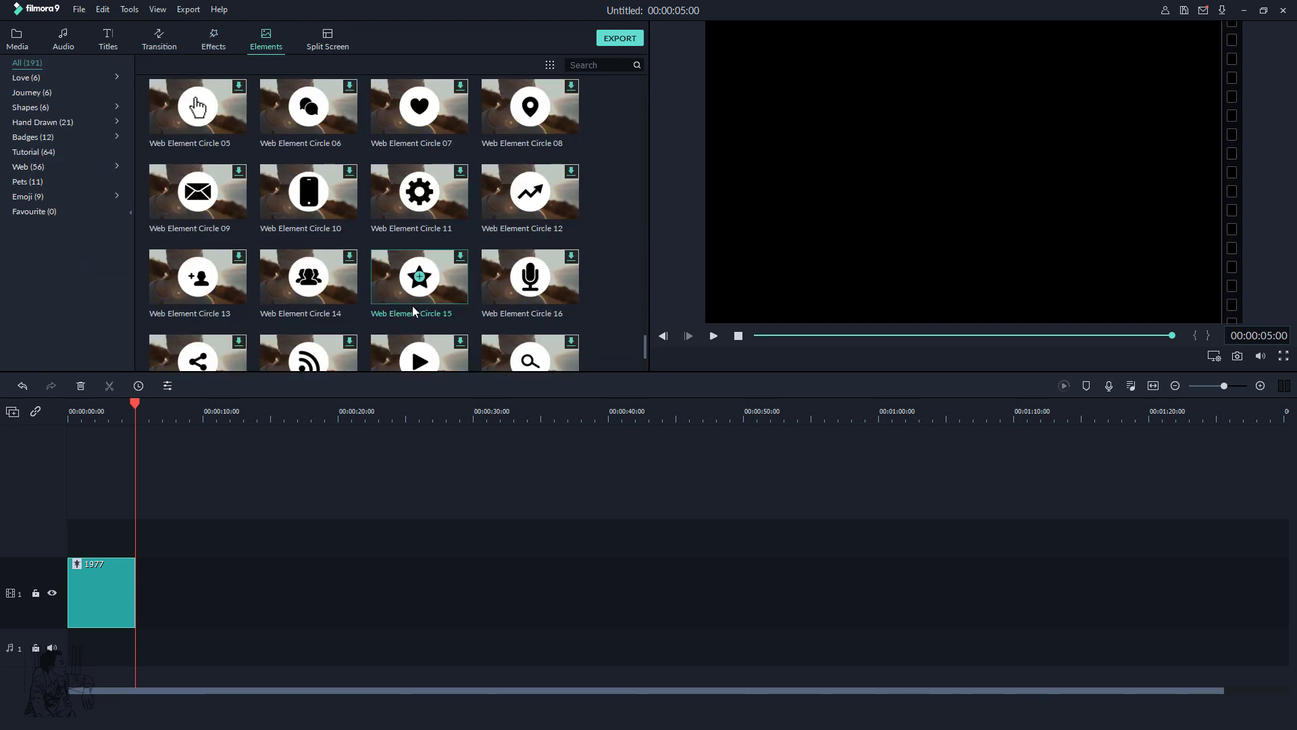
scroll(413, 305, down, 8)
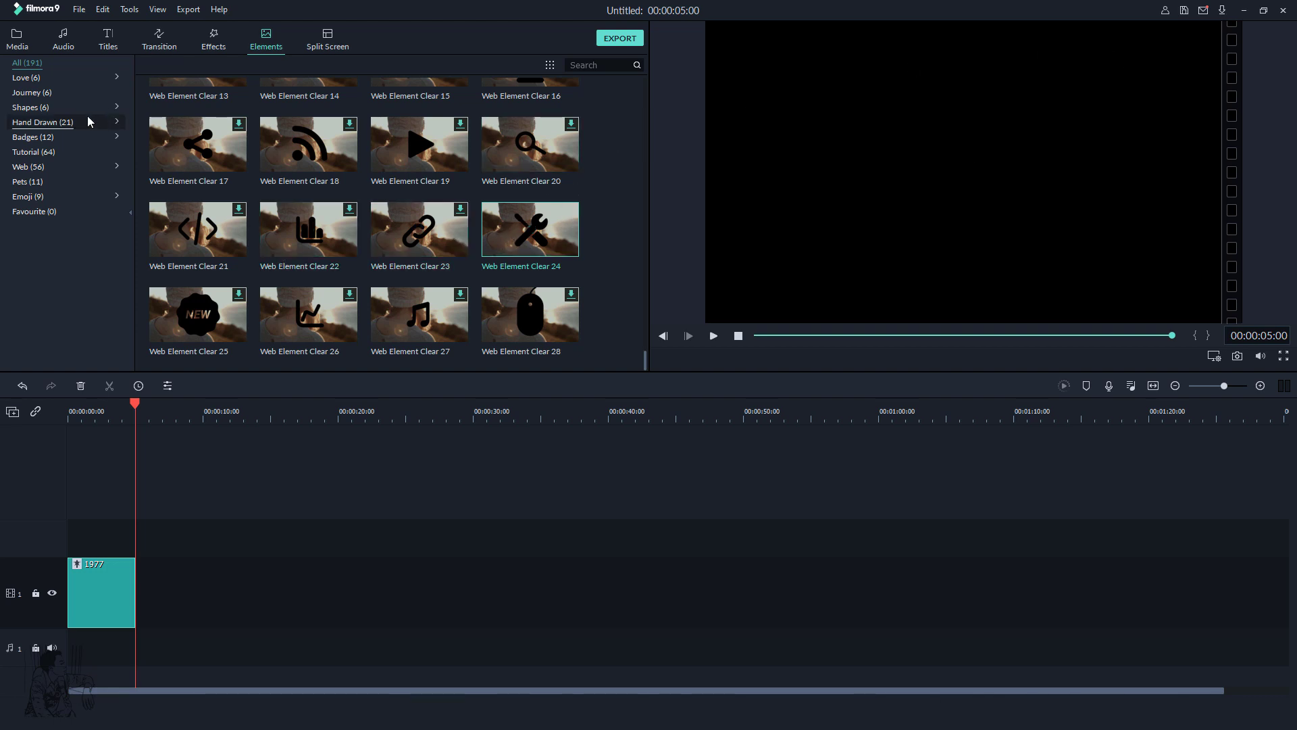
Step: Add the Countdown 7 sample video after the 1977 filter on the video track, dismissing the project settings prompt
click(17, 39)
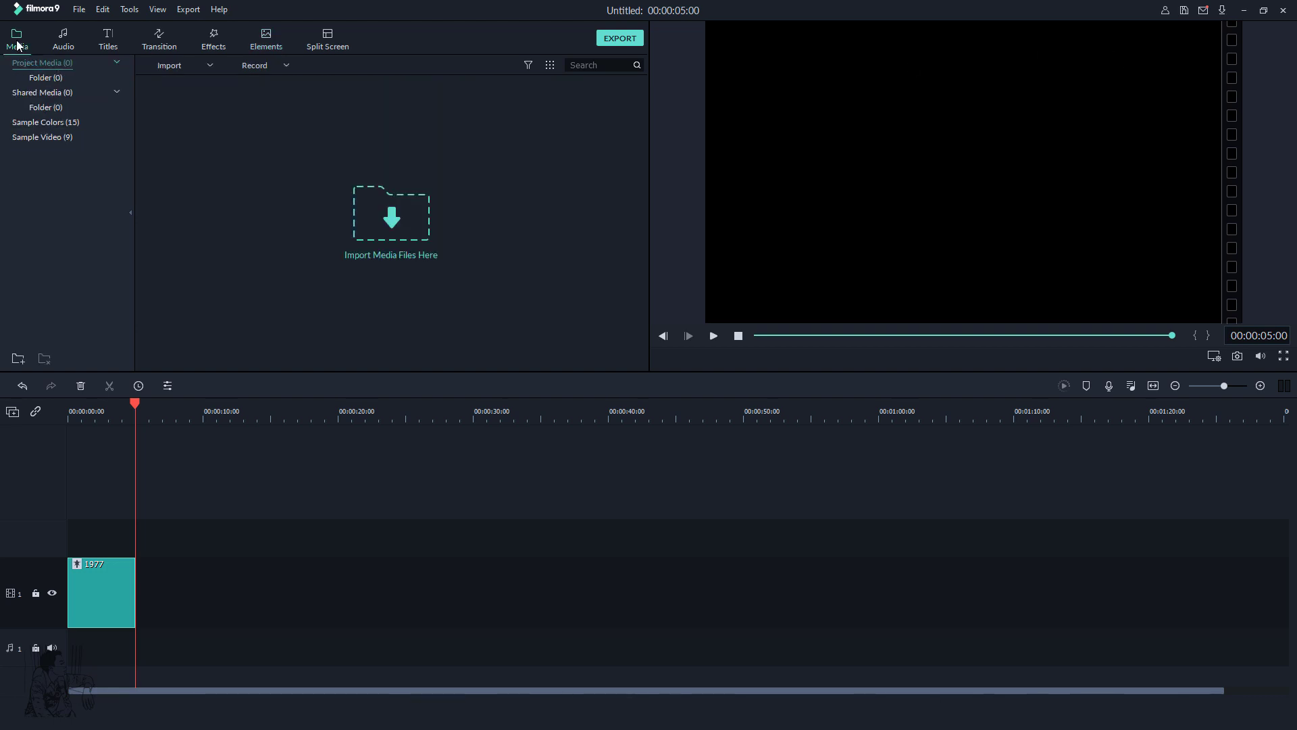
click(48, 126)
click(57, 137)
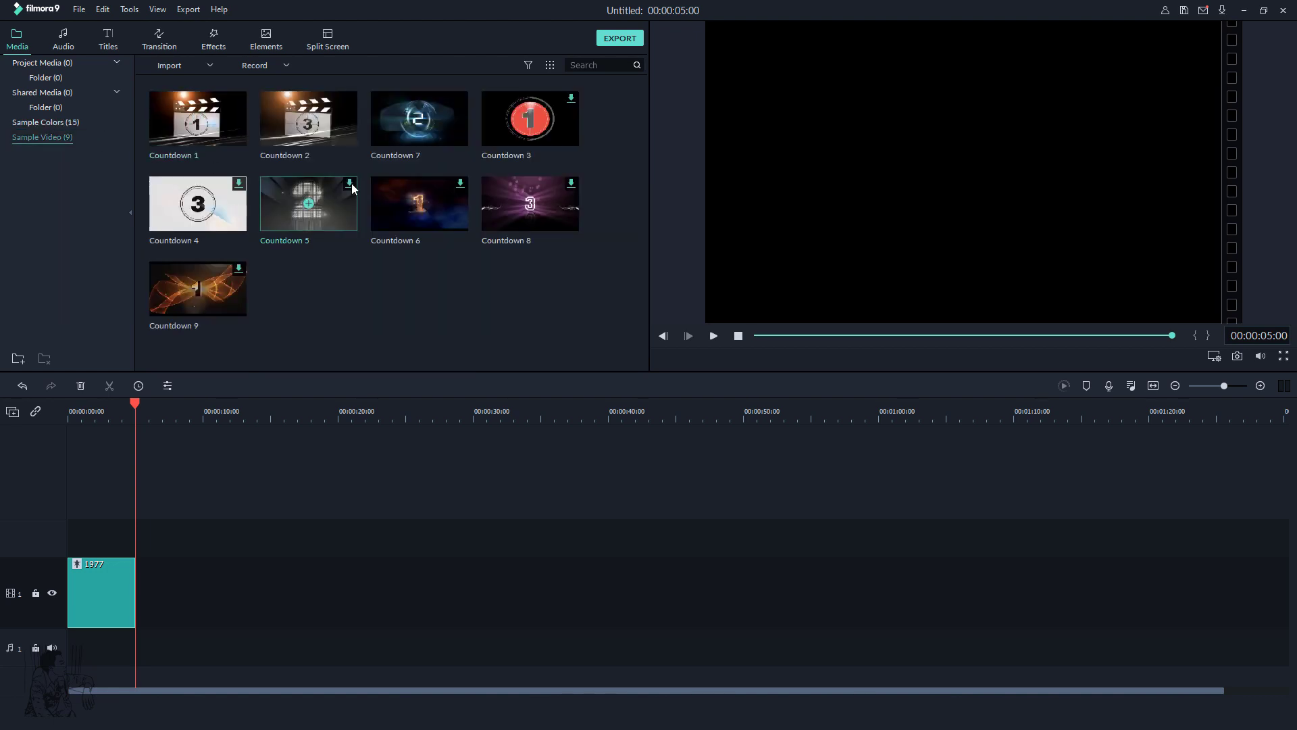
click(419, 120)
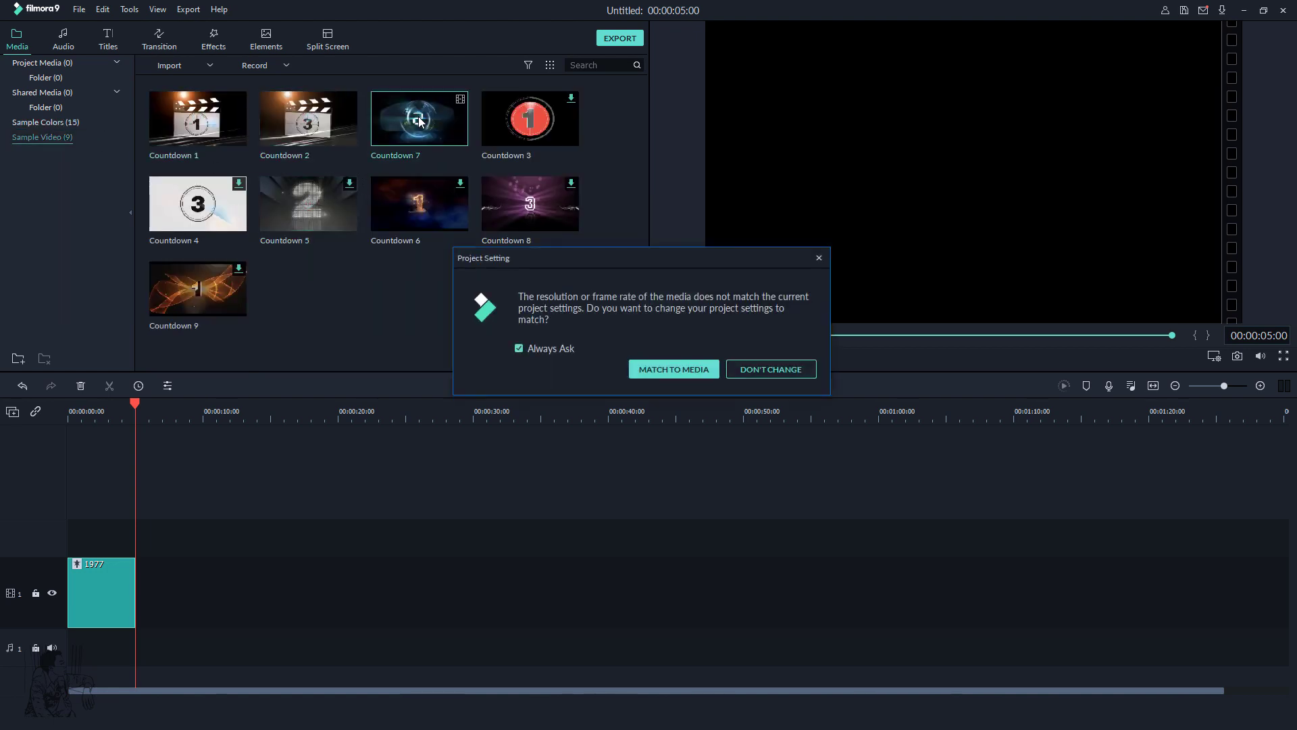
click(818, 258)
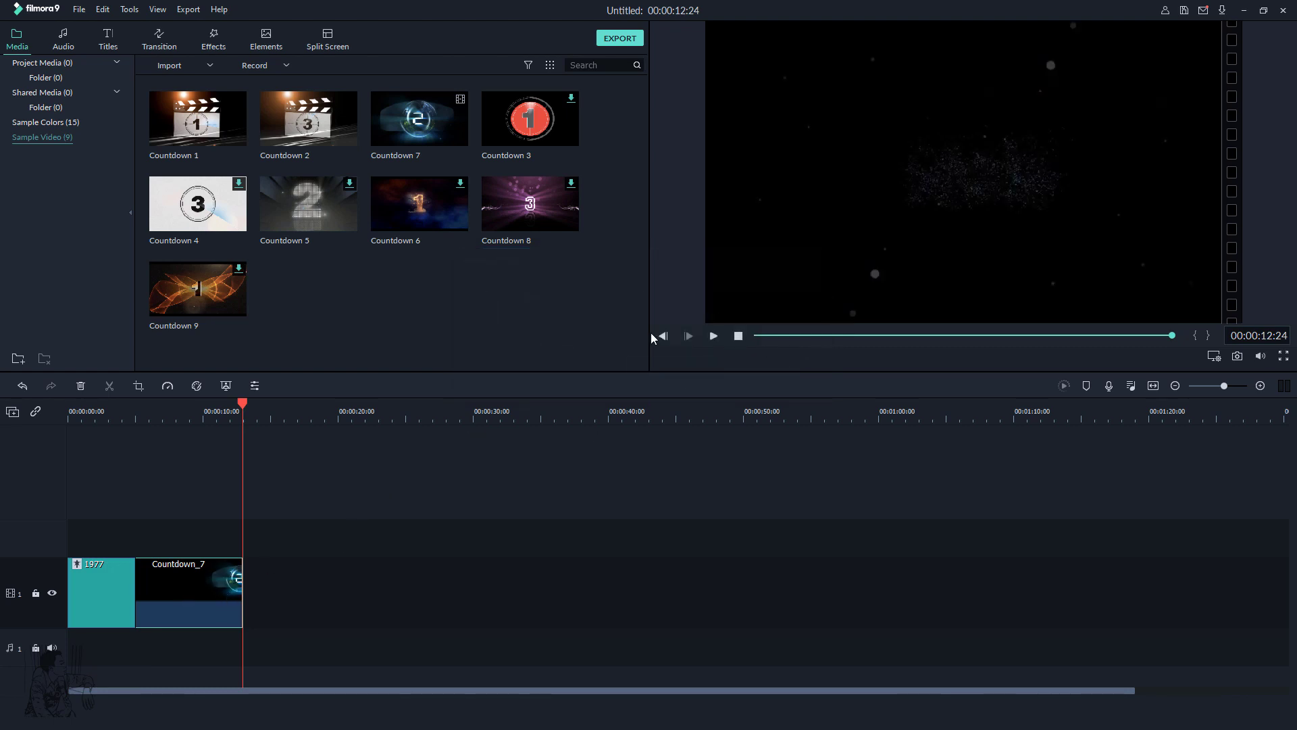
Step: Inspect the Countdown 7 clip's video properties and play the clip in the preview
double_click(169, 586)
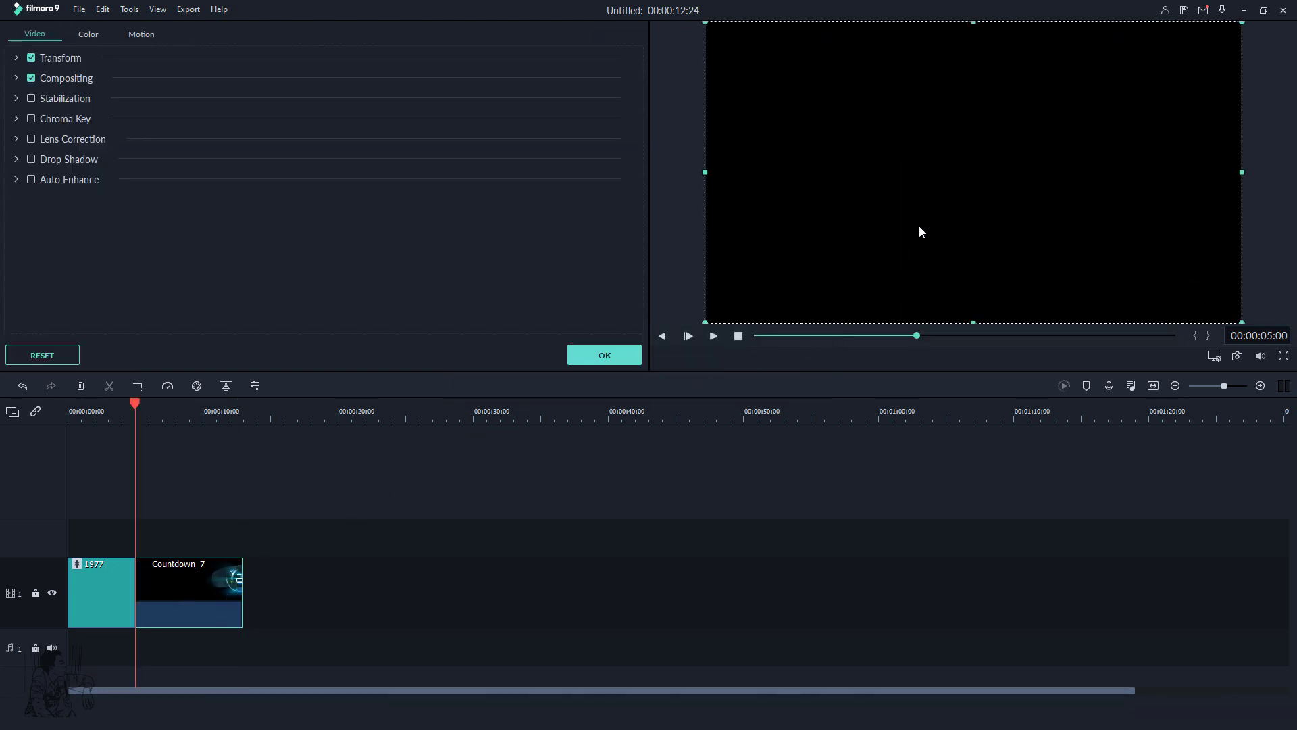
click(625, 363)
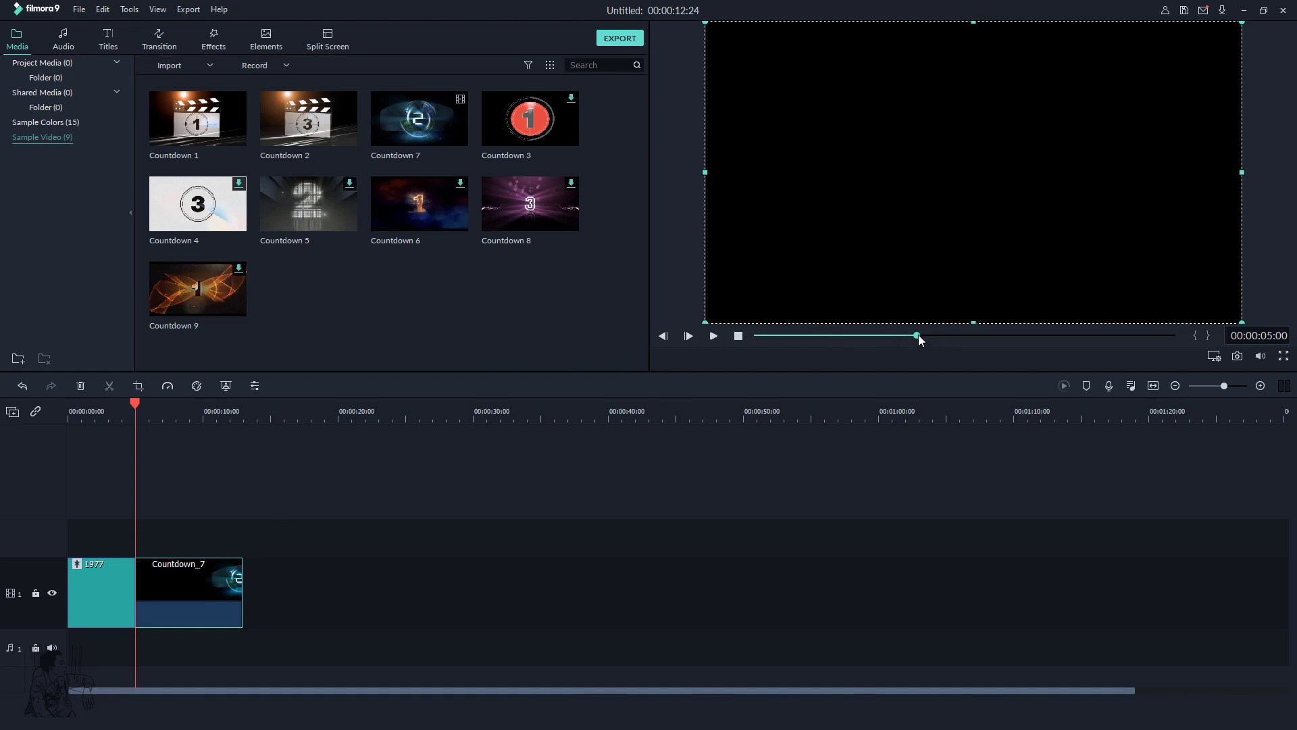
scroll(219, 418, up, 3)
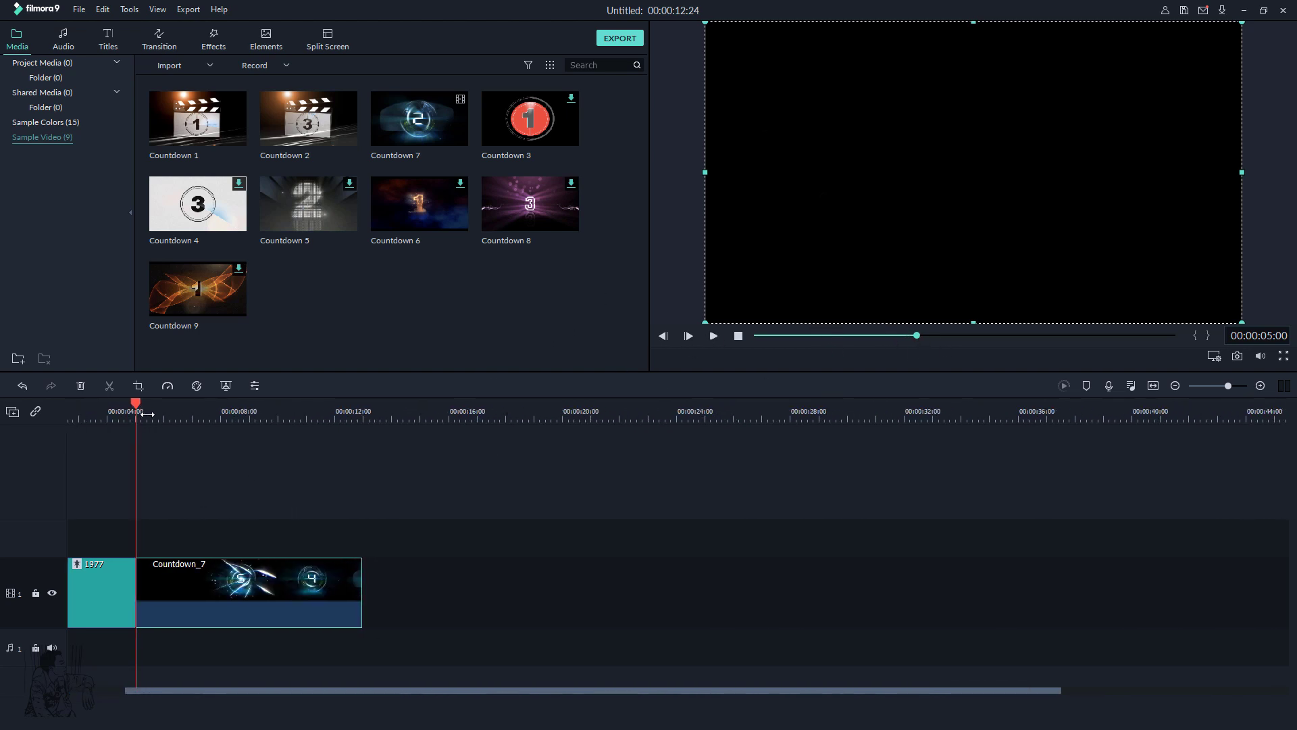
key(space)
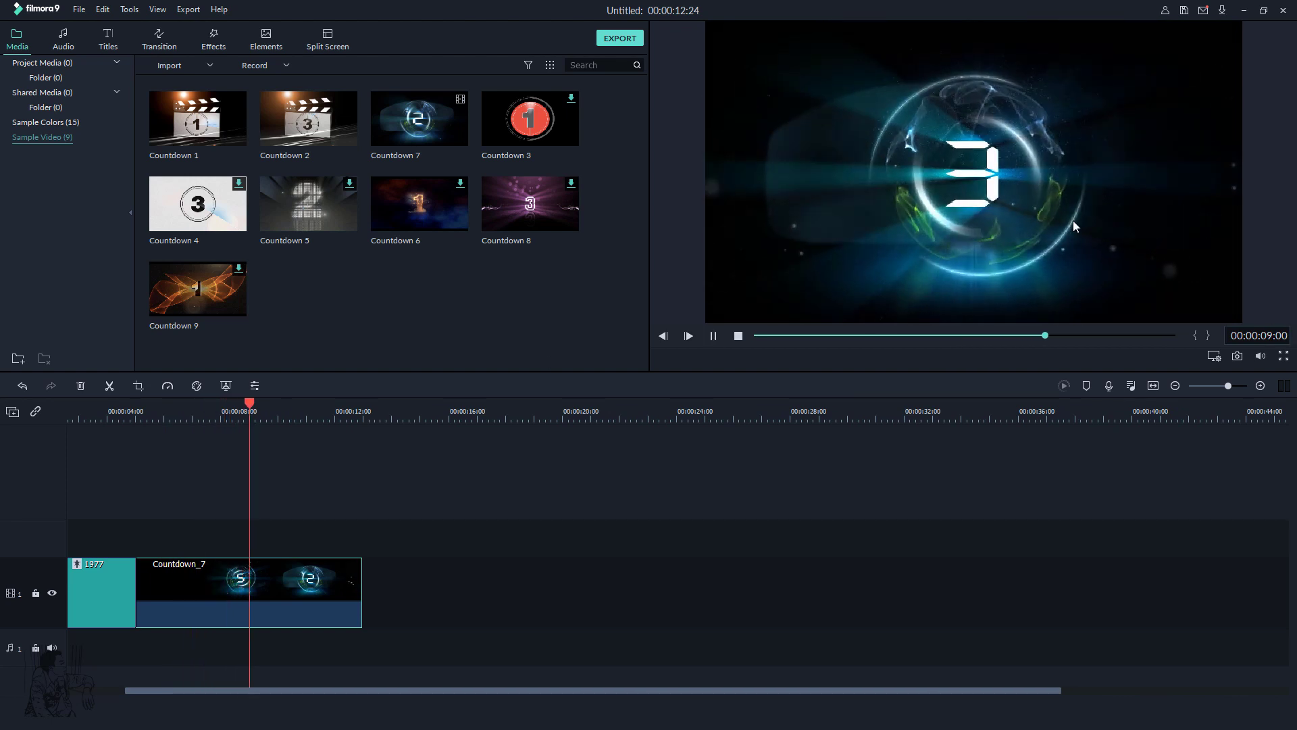
key(space)
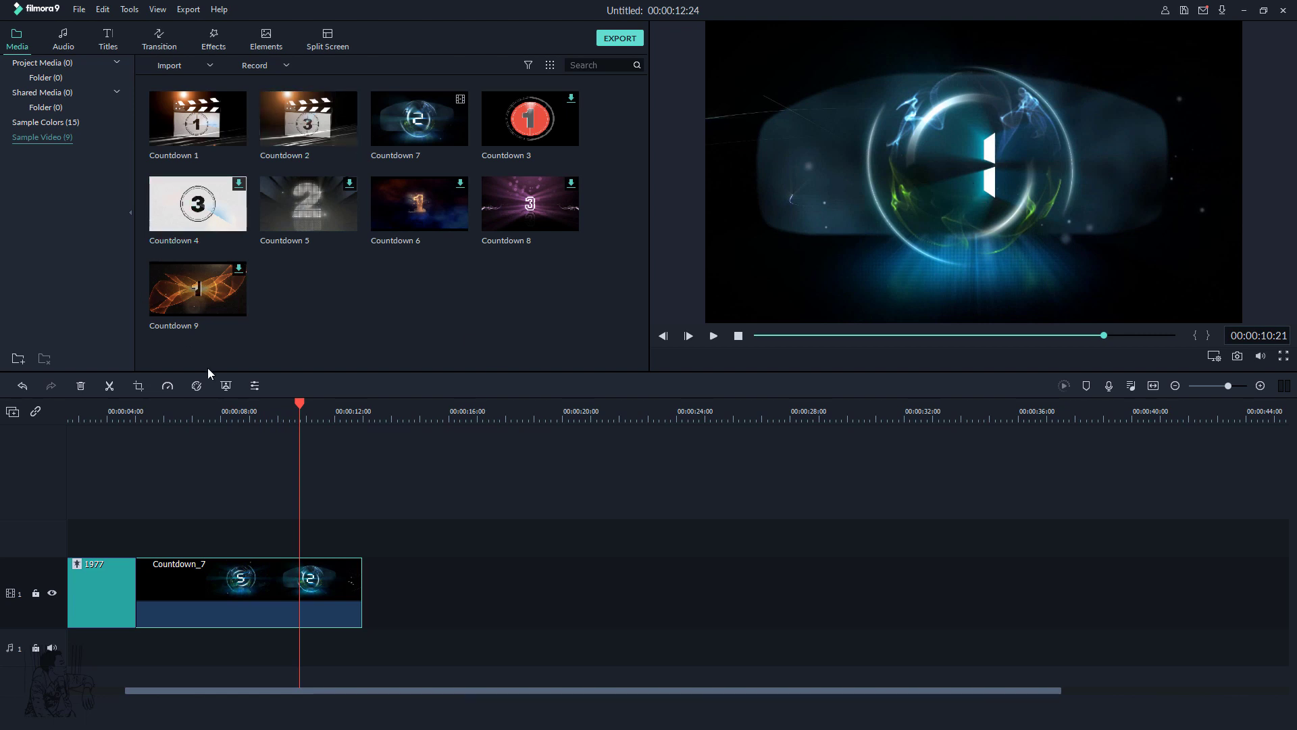
Step: Delete the Countdown 7 clip and the 1977 filter from the timeline
key(Delete)
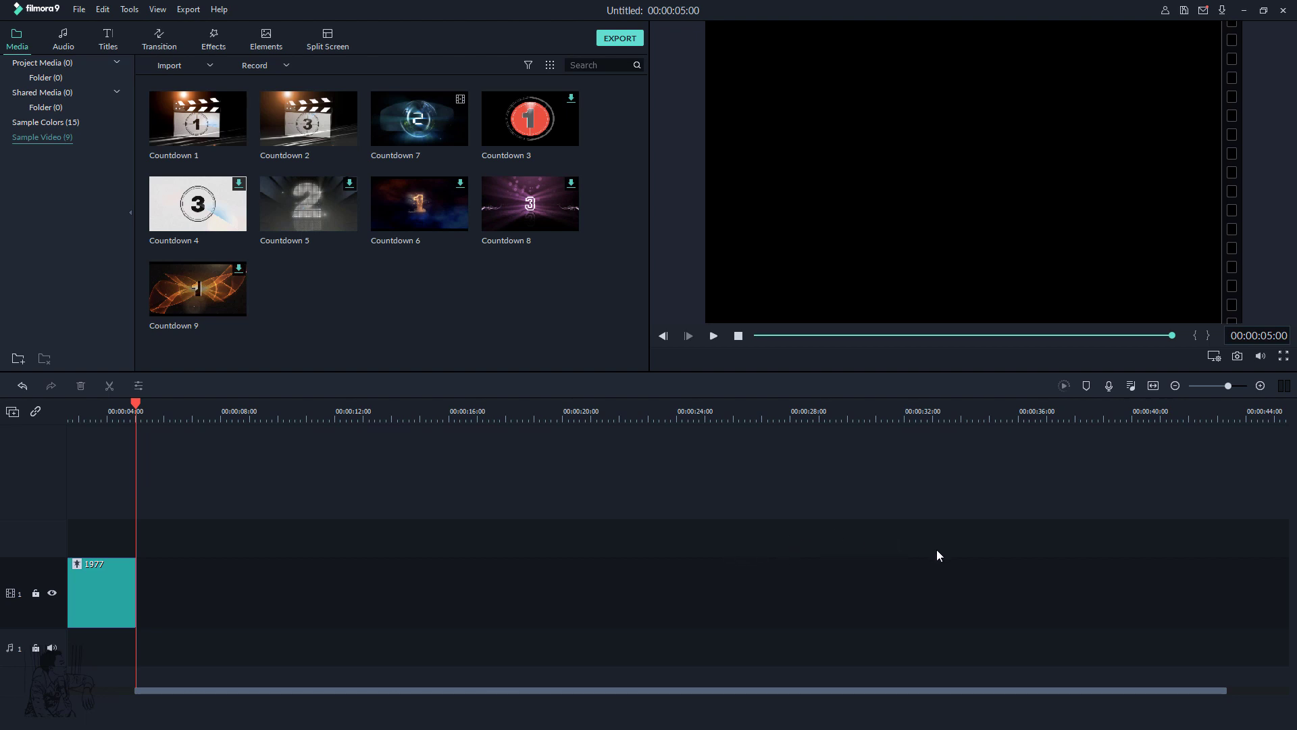
click(100, 581)
key(Delete)
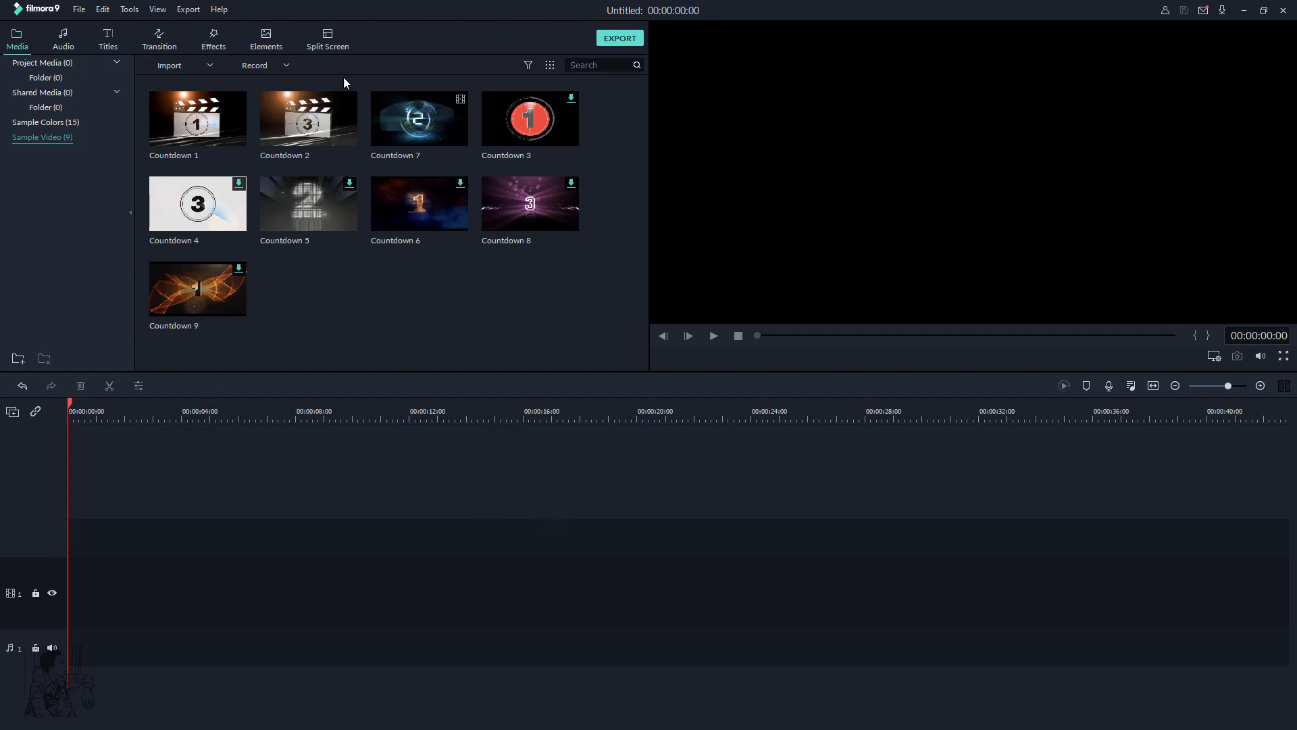
click(78, 11)
click(92, 10)
click(101, 10)
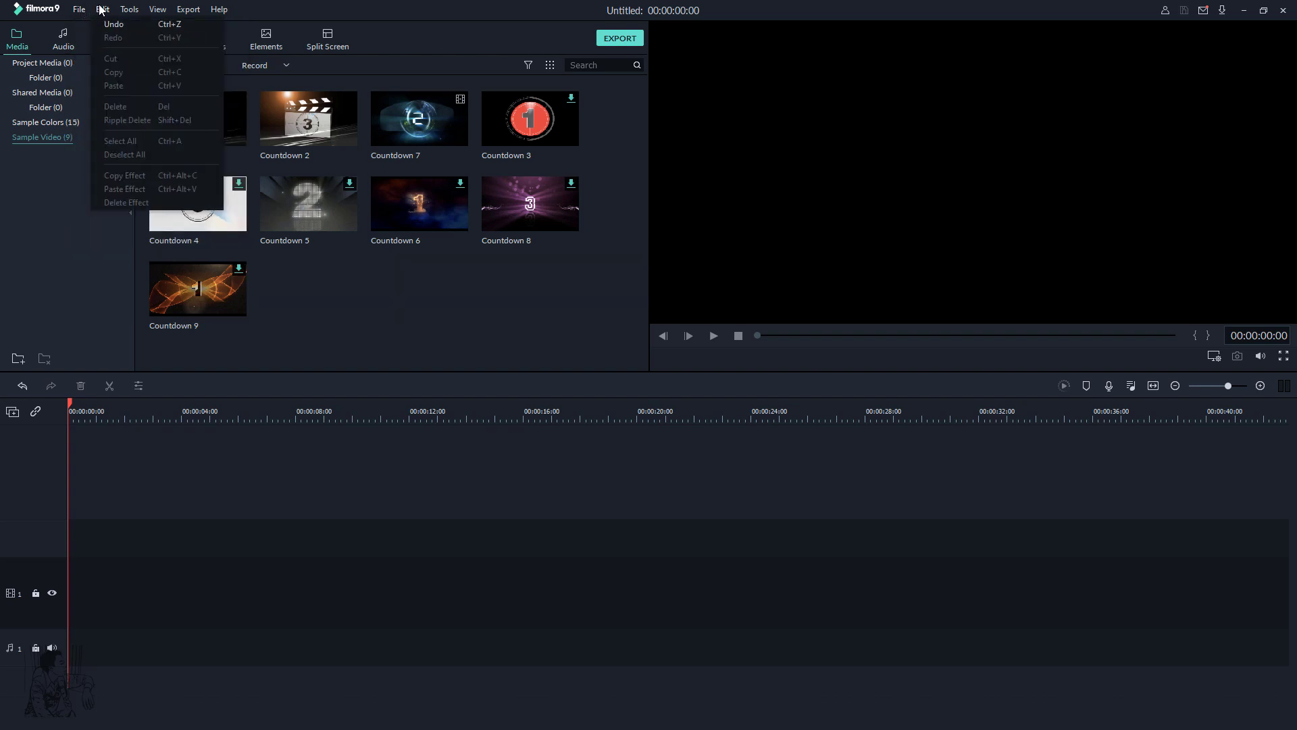
click(107, 9)
click(154, 10)
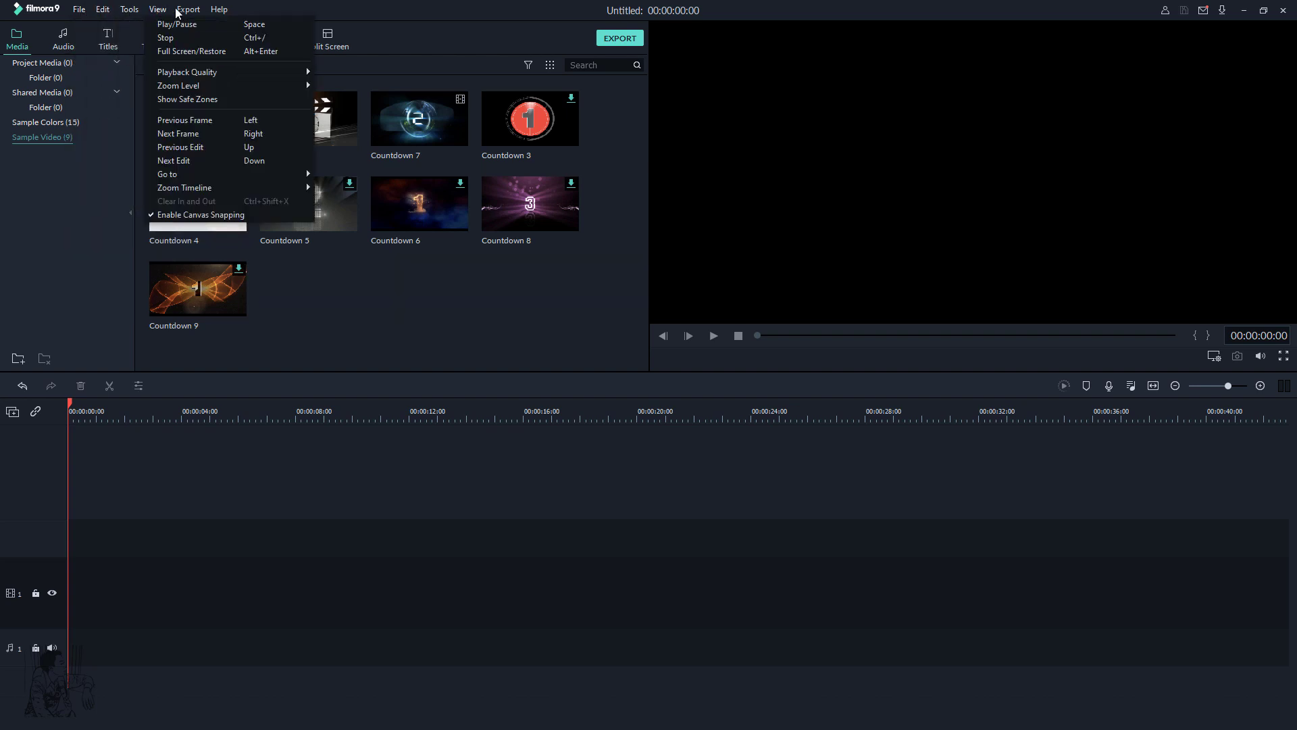
mouse_move(227, 14)
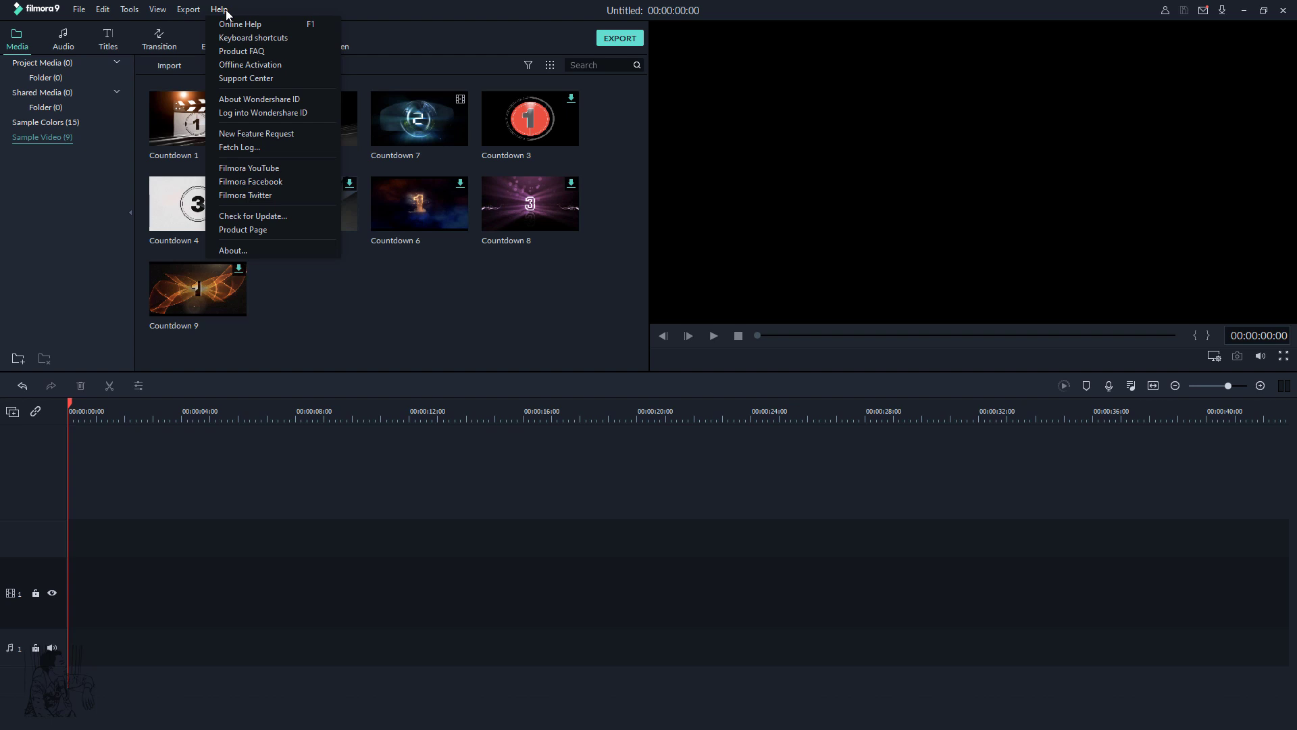
mouse_move(88, 18)
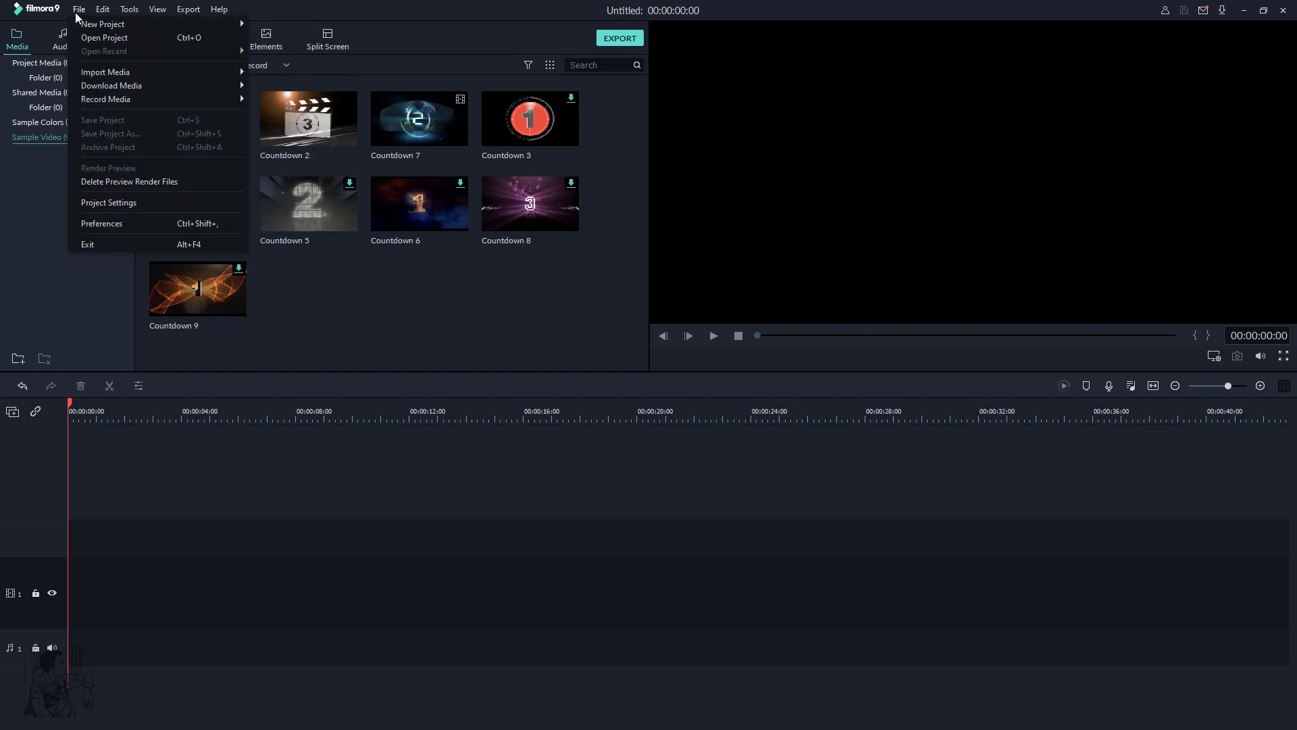
Step: Look through the file commands for creating projects and for importing, downloading and recording media
mouse_move(127, 29)
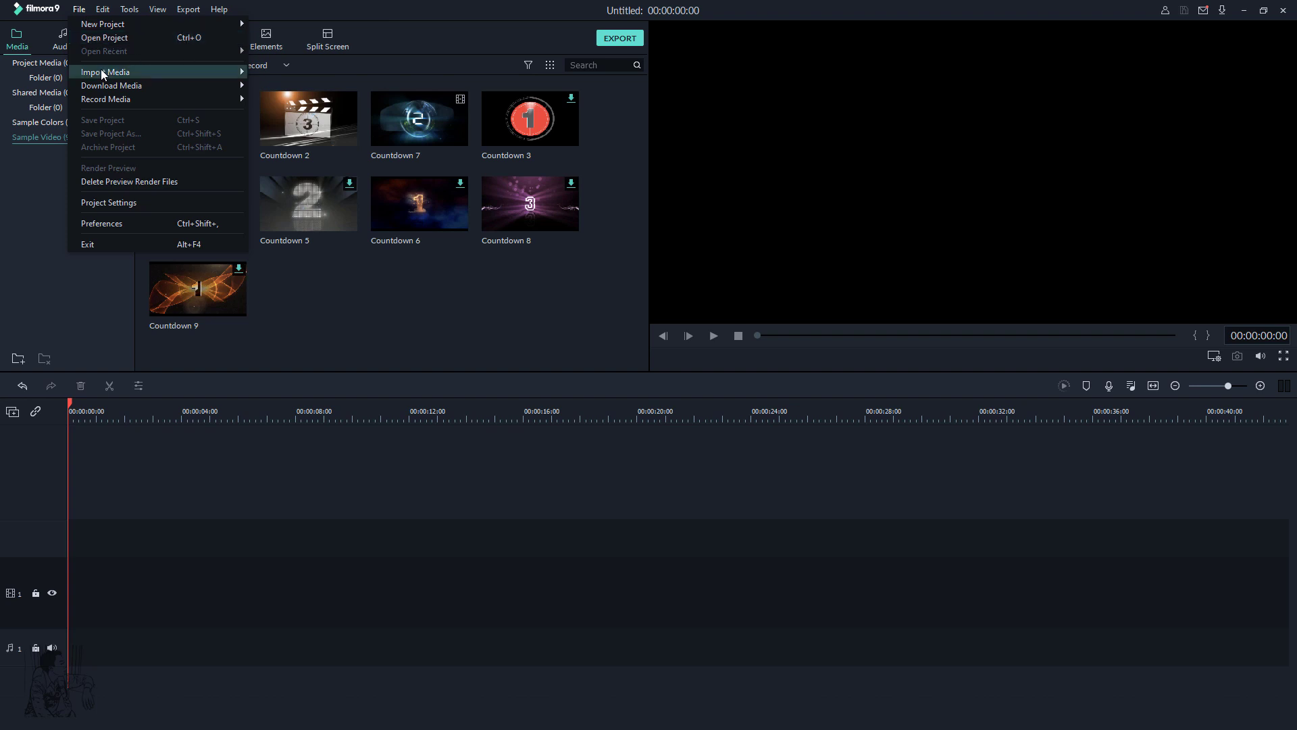
mouse_move(115, 71)
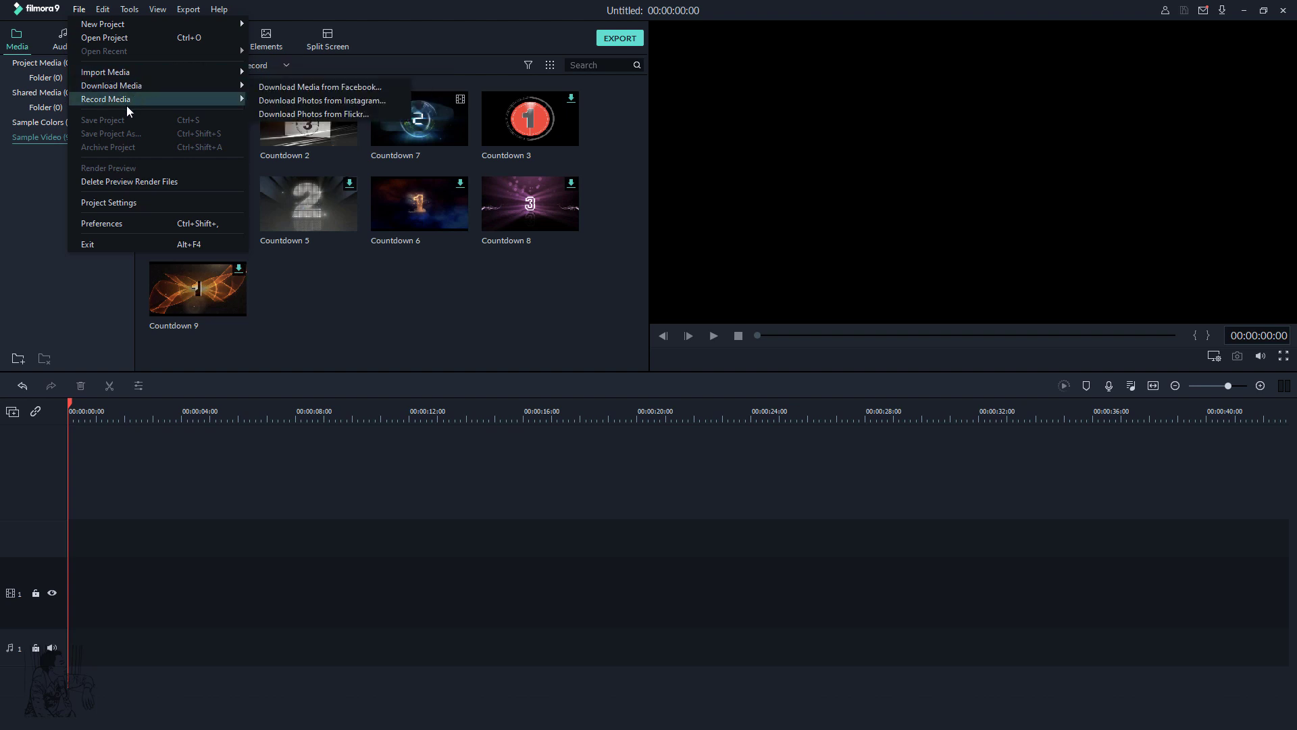
mouse_move(125, 101)
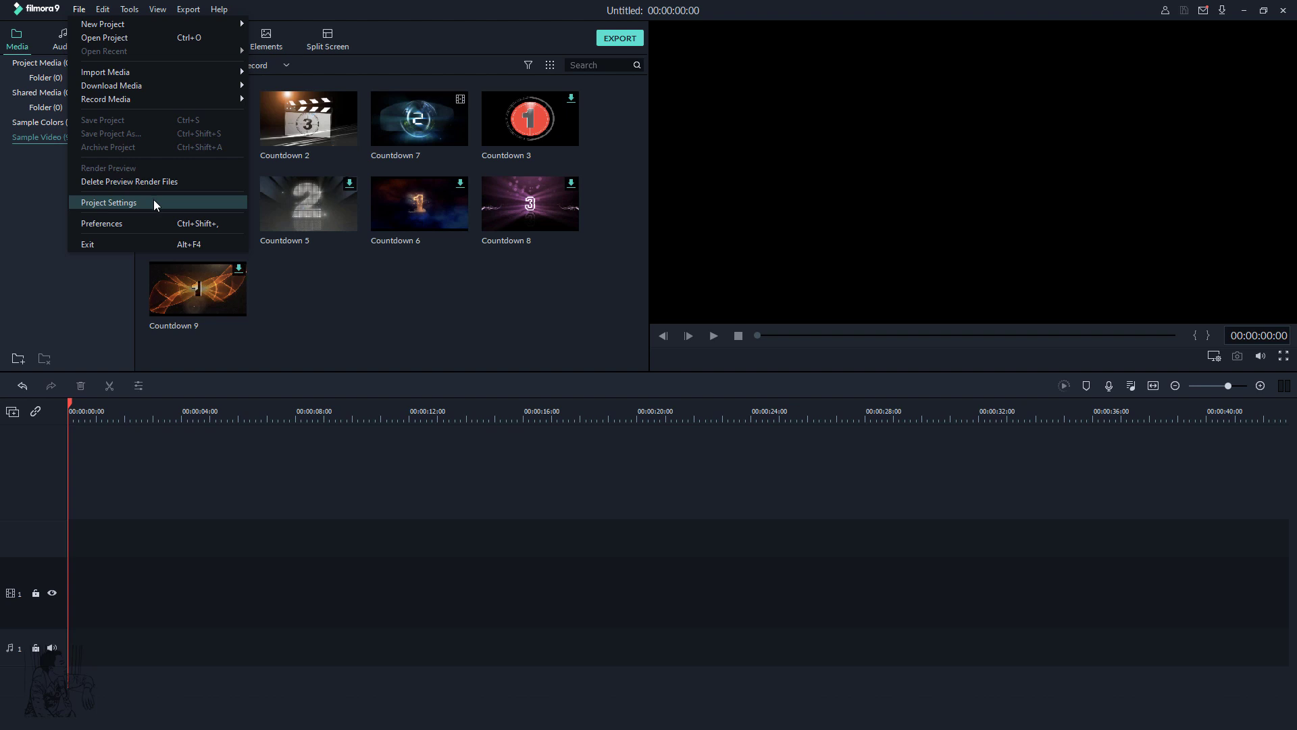
Step: Review the general, folder, editing, save and performance preferences, and close them without applying changes
click(145, 223)
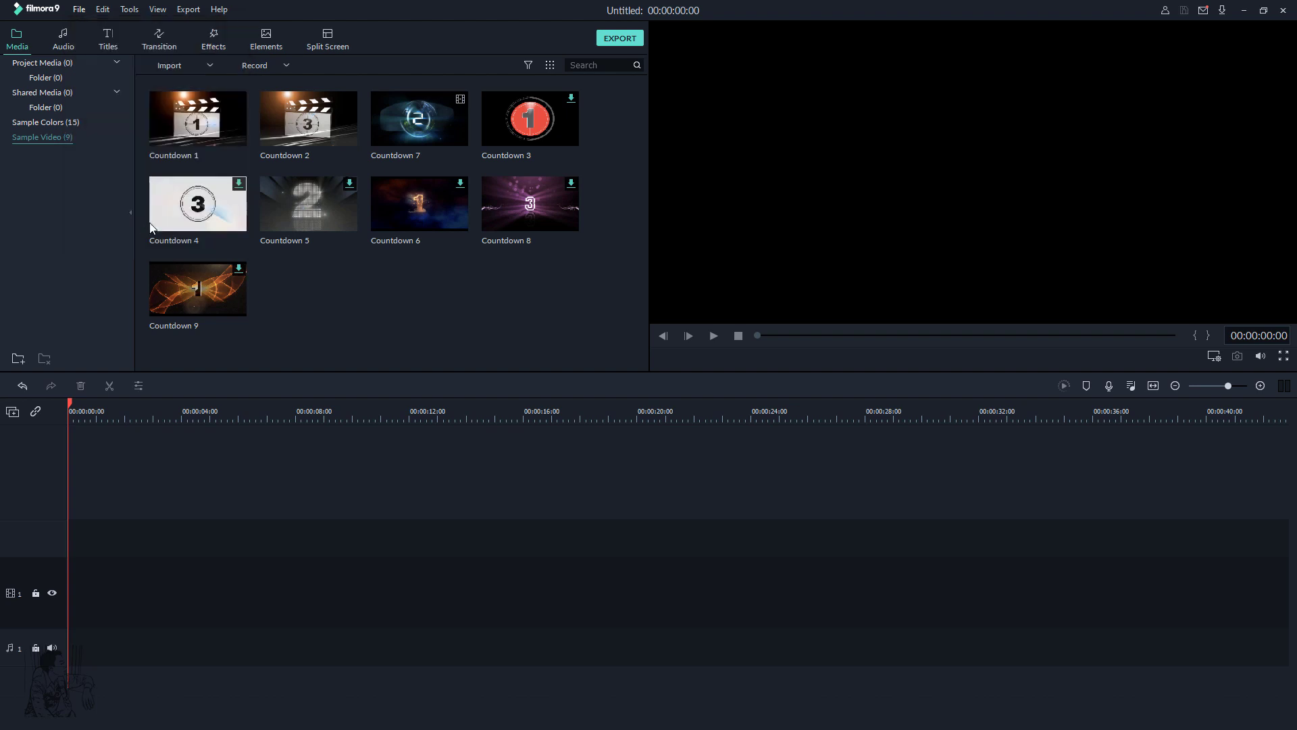
click(512, 109)
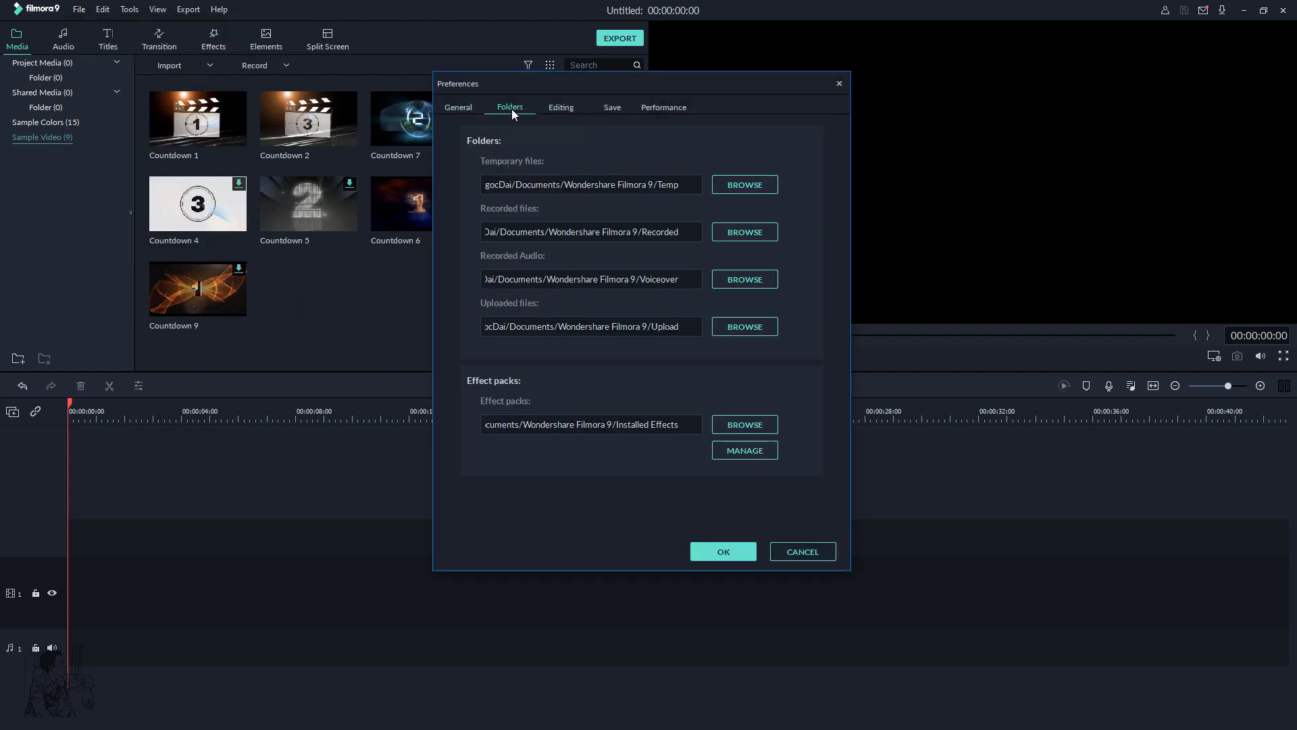
click(464, 109)
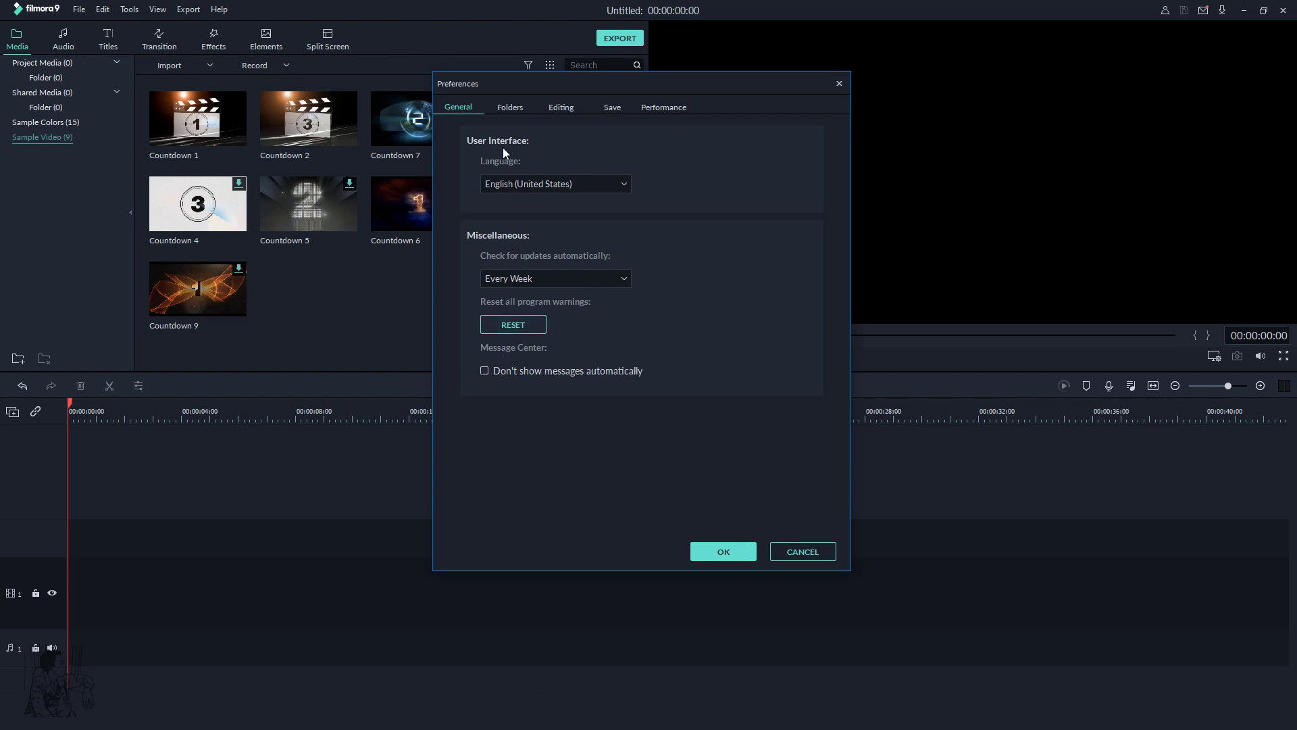
click(508, 111)
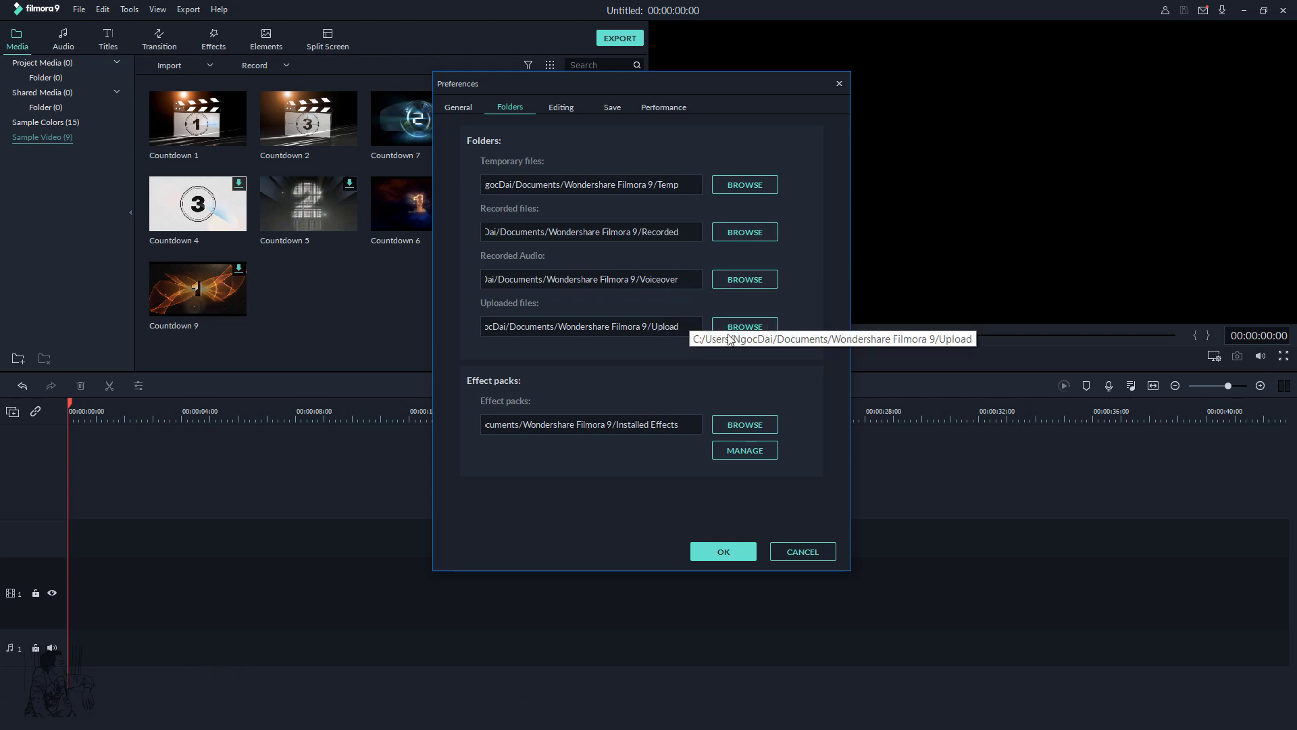
click(566, 108)
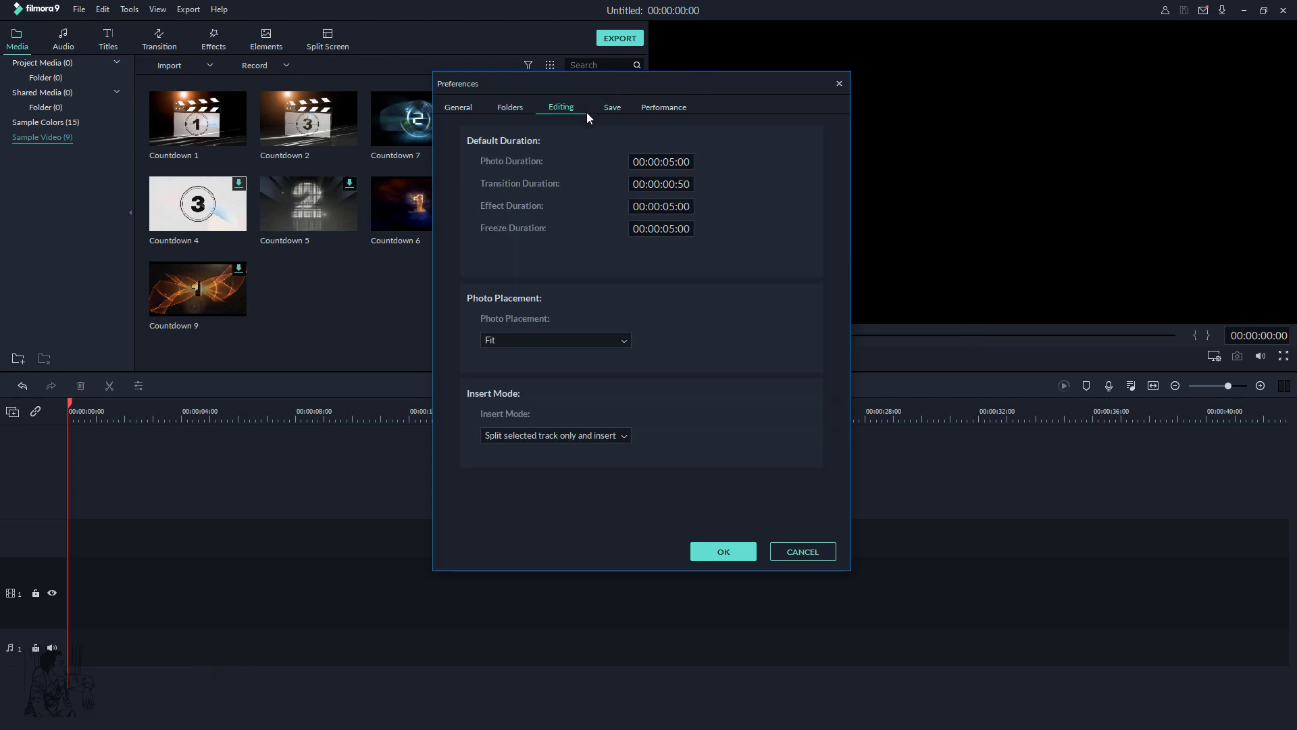
click(609, 108)
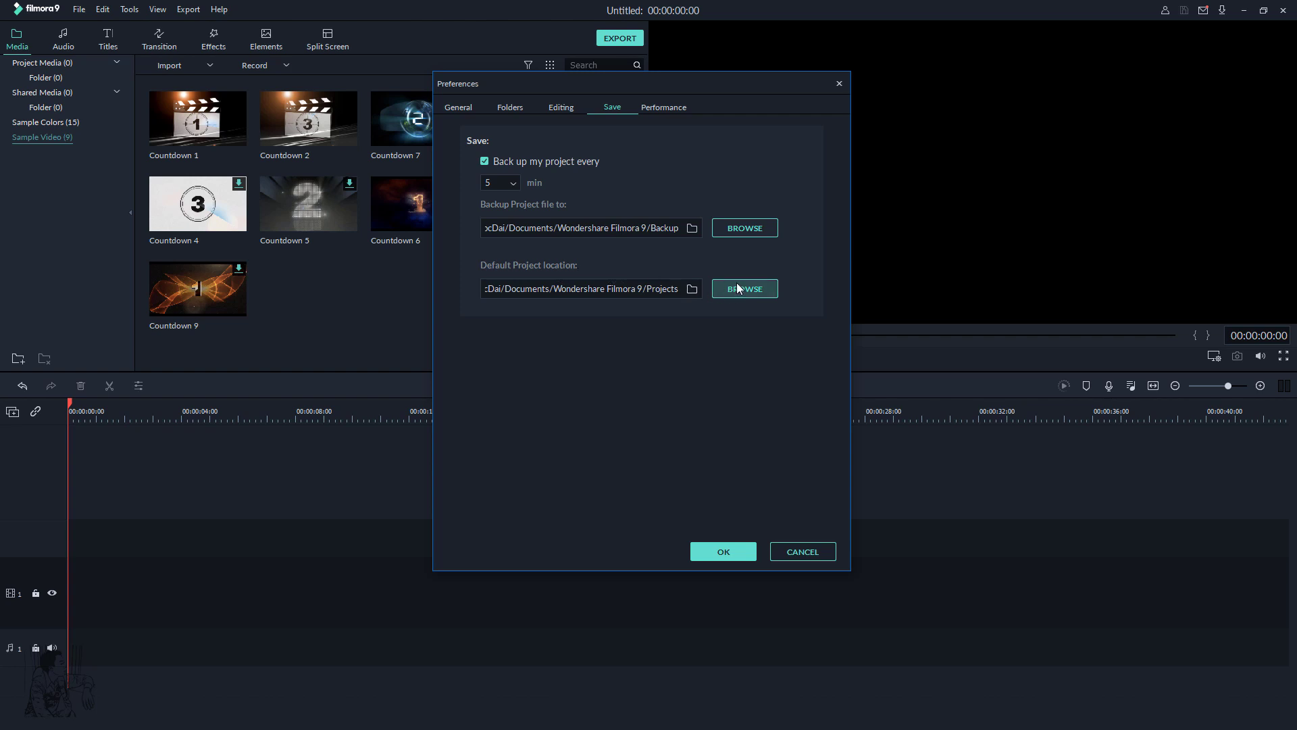
click(666, 107)
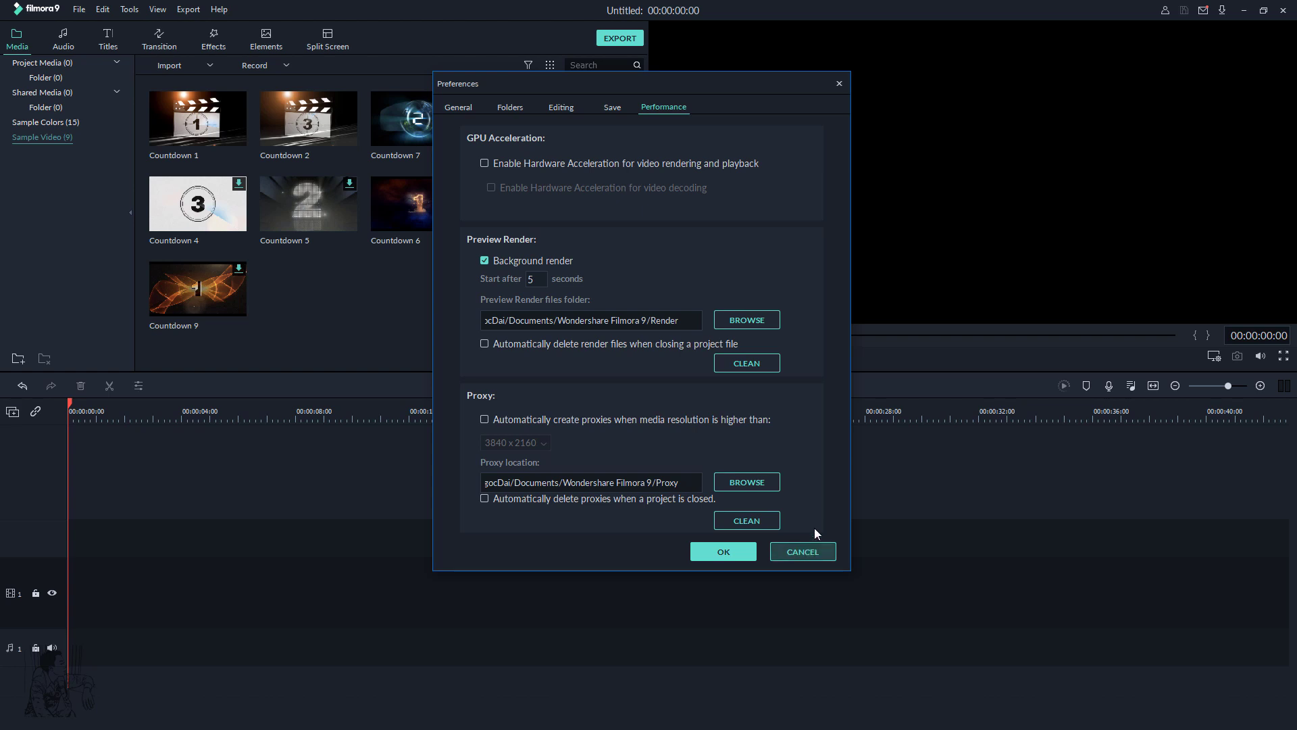
click(804, 550)
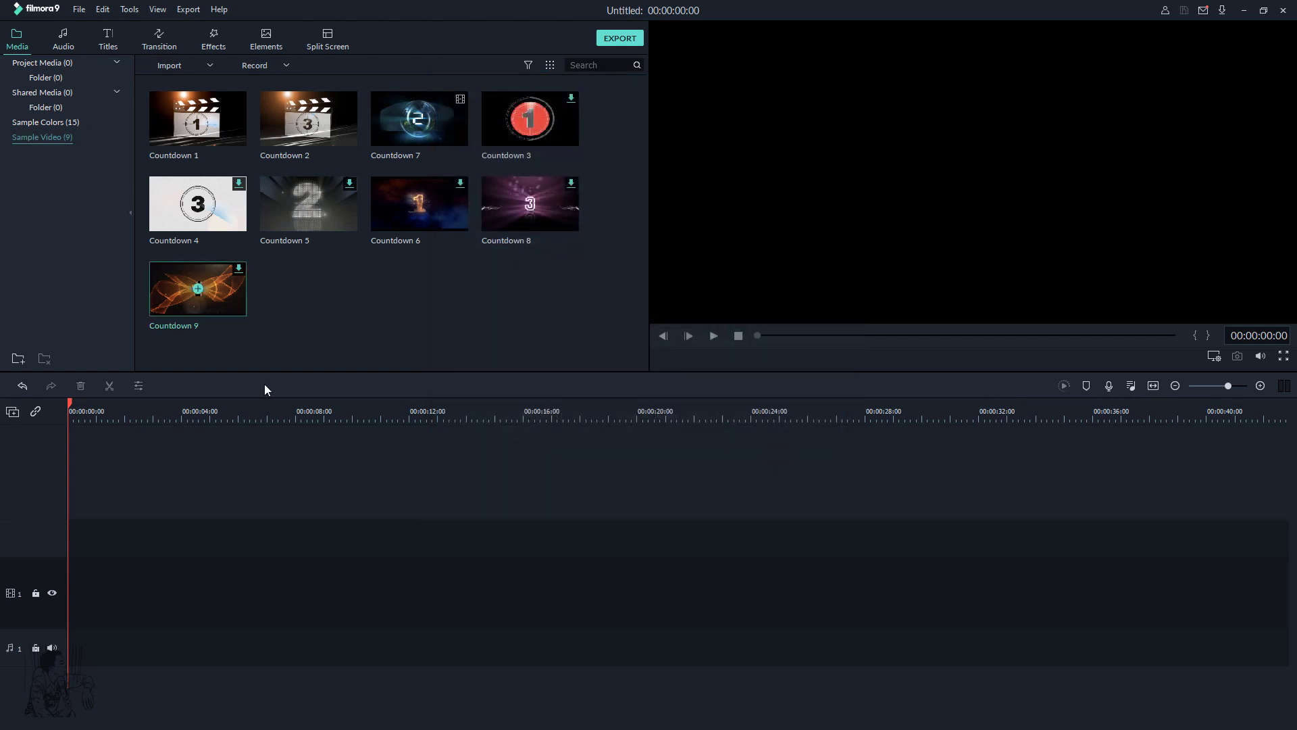